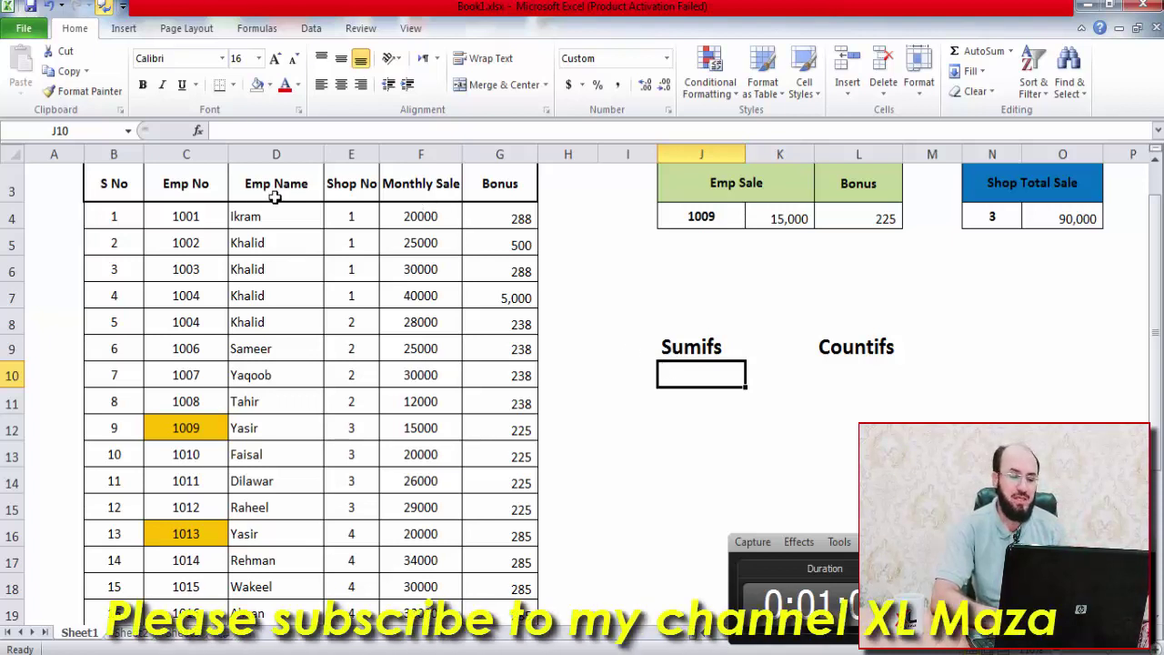
Review the table's column headings and the formula behind the Bonus values
left_click(187, 187)
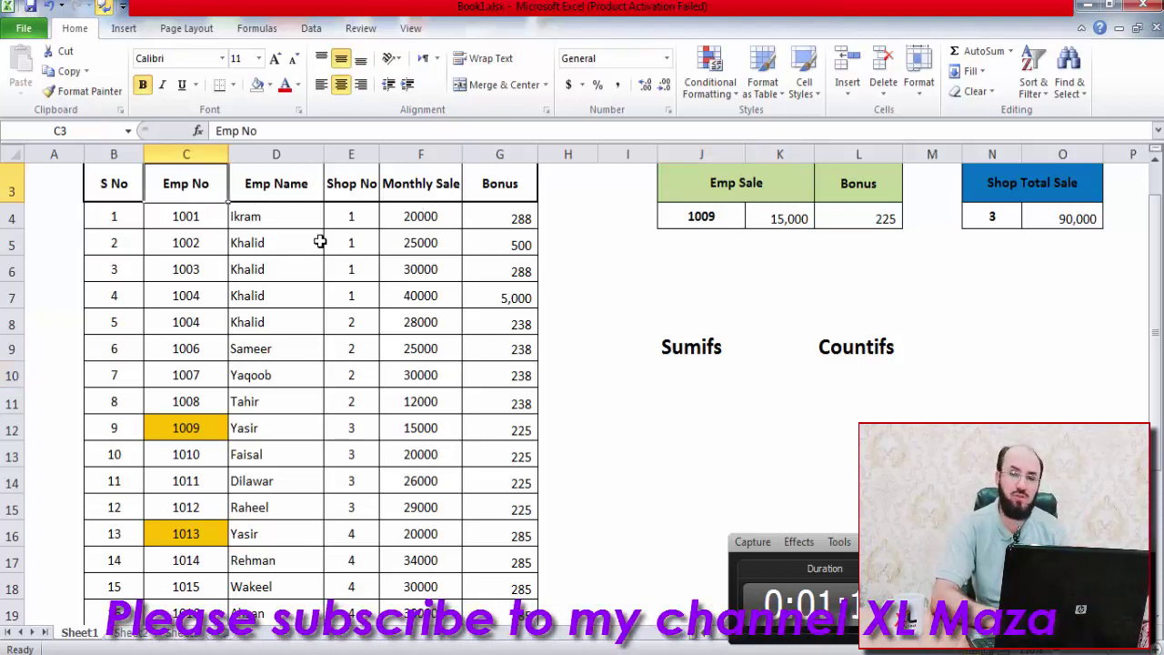
scroll(320, 241, "up", 1)
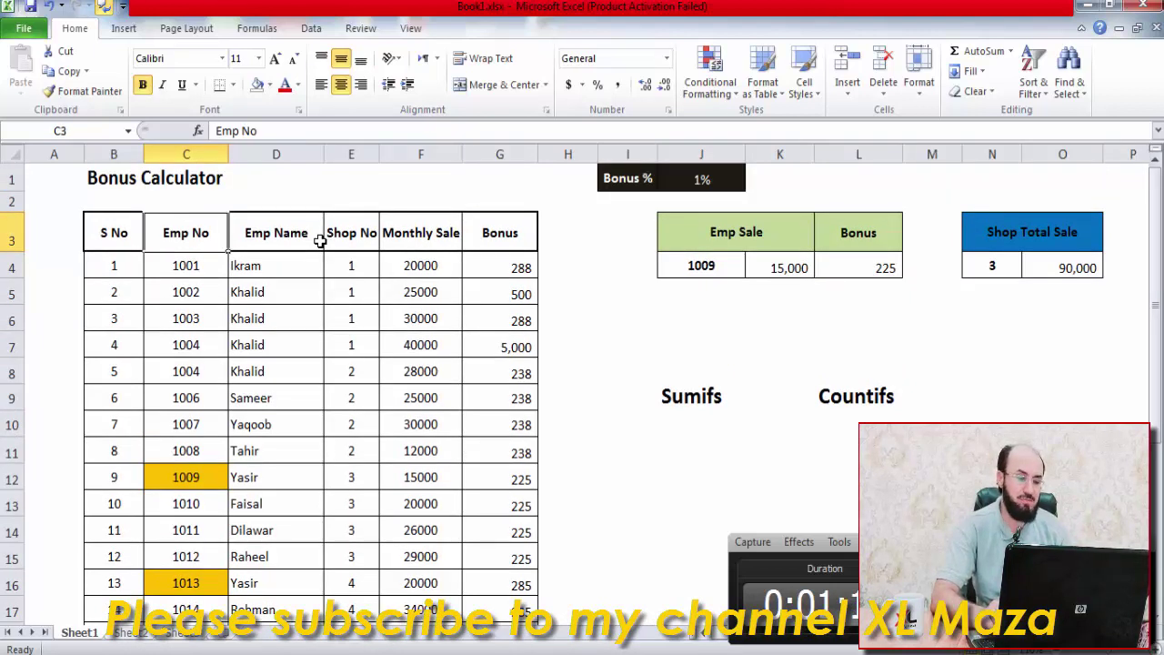
key("Right")
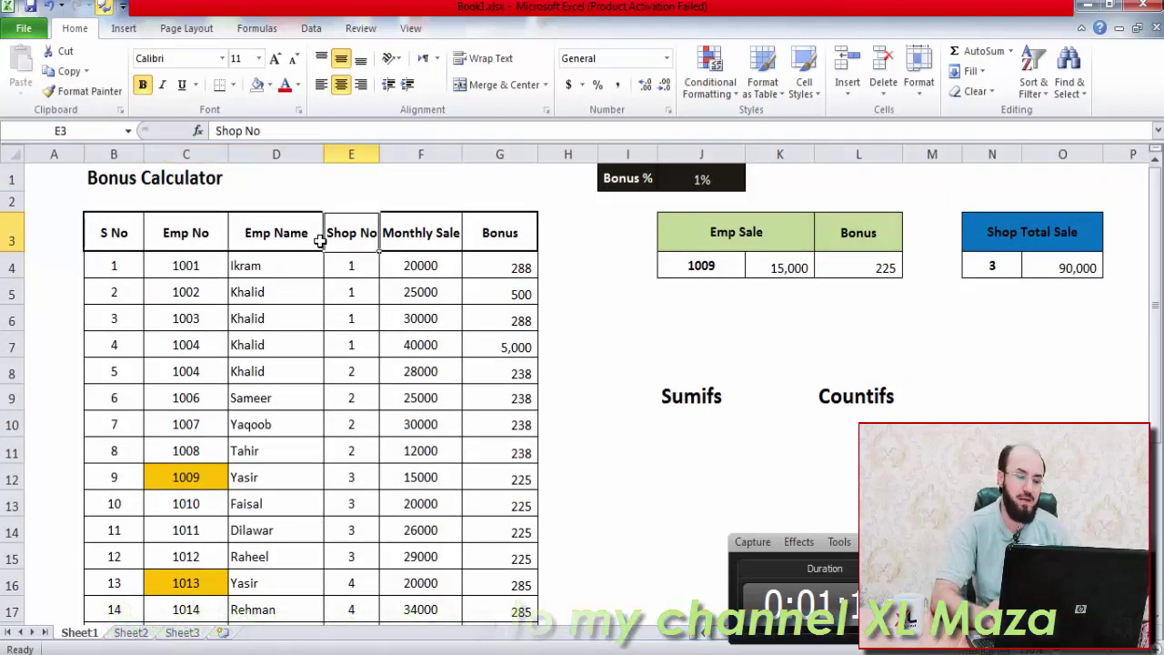
key("Right")
key("Right")
key("Down")
key("Down")
key("Down")
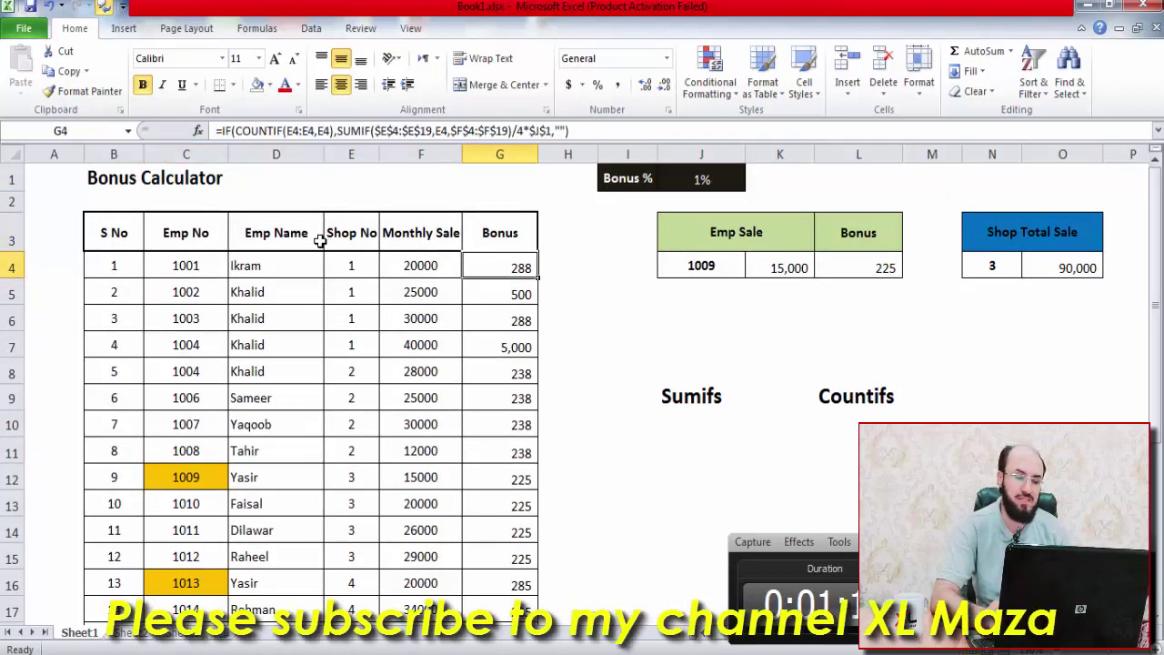
key("Right")
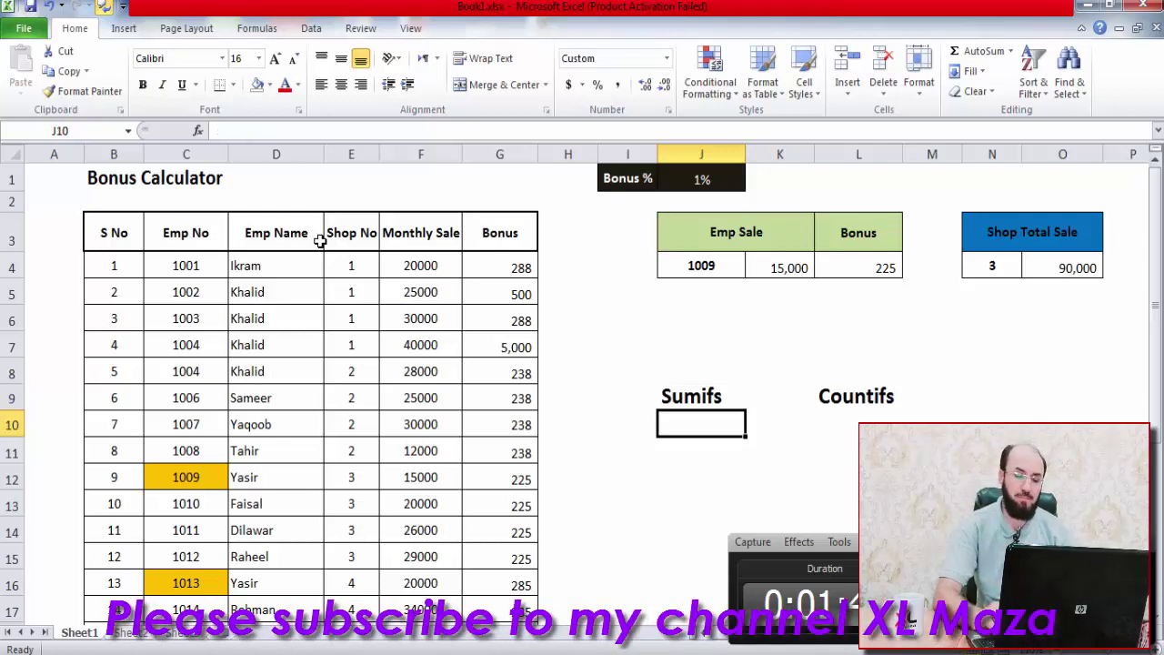
Enter =SUMIFS(G4:G19,D4:D19,J7) in J10 to total bonuses by the name in J7
type("=sum")
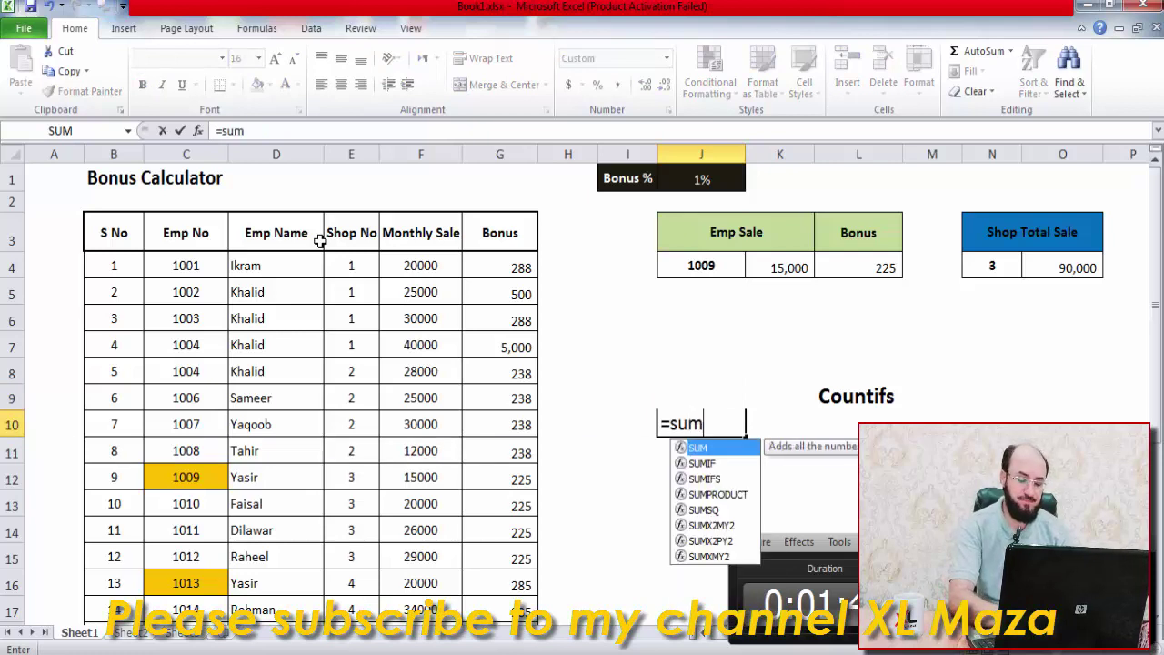
type("ifs(")
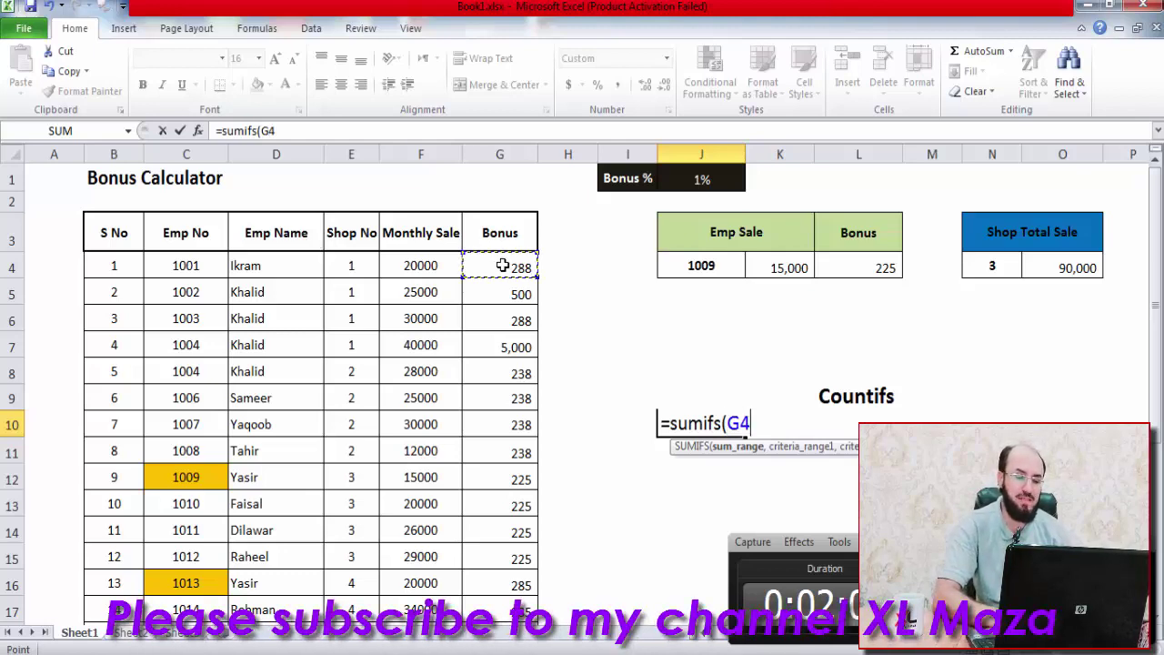
key("ctrl+shift+Down")
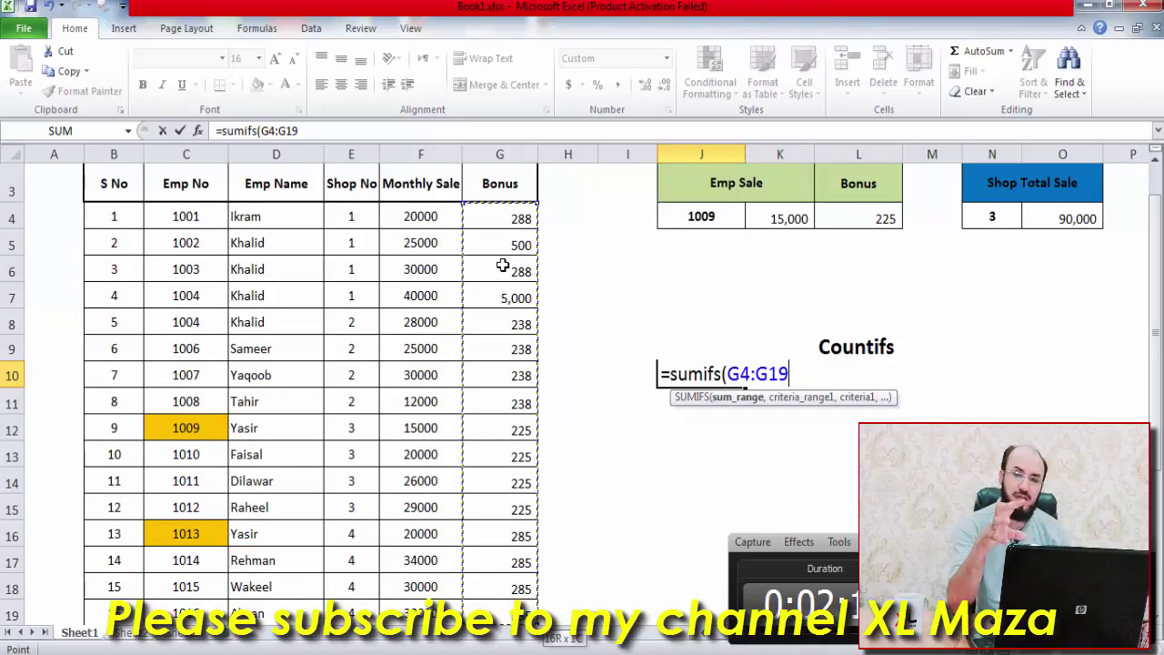
type(",")
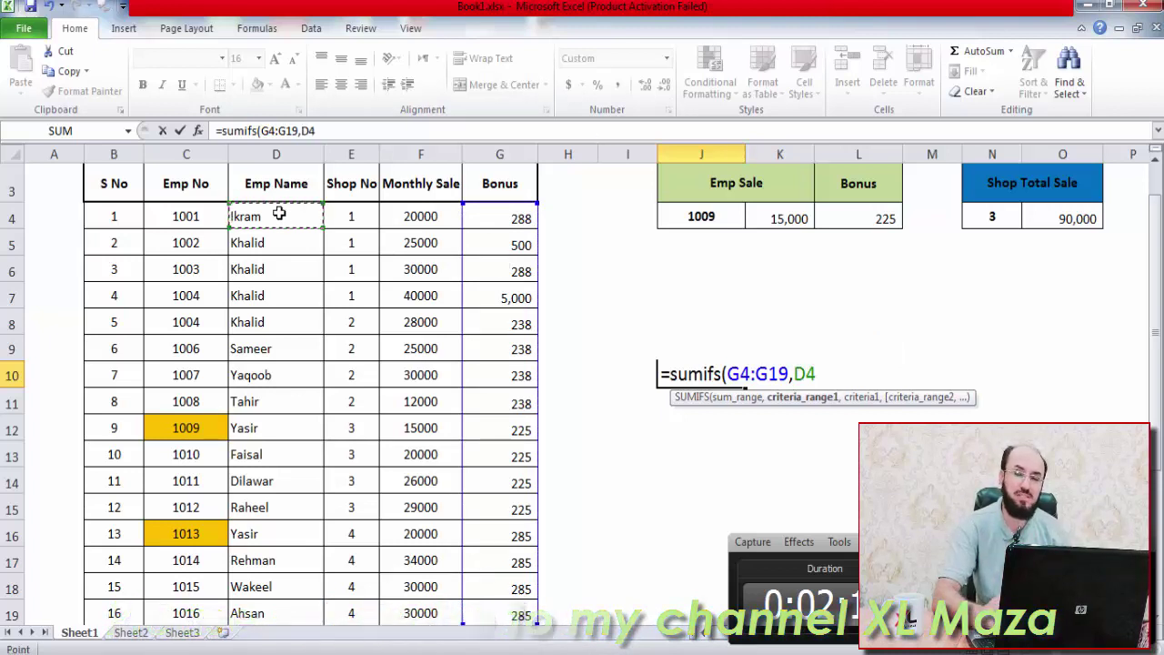
key("ctrl+shift+Down")
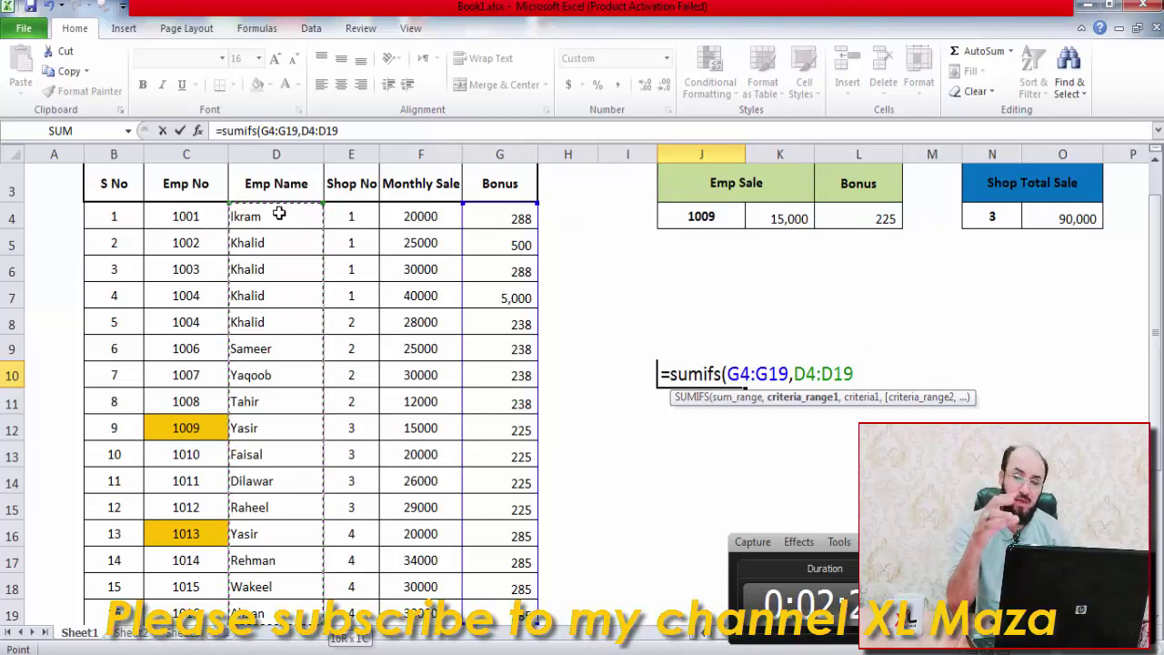
type(",")
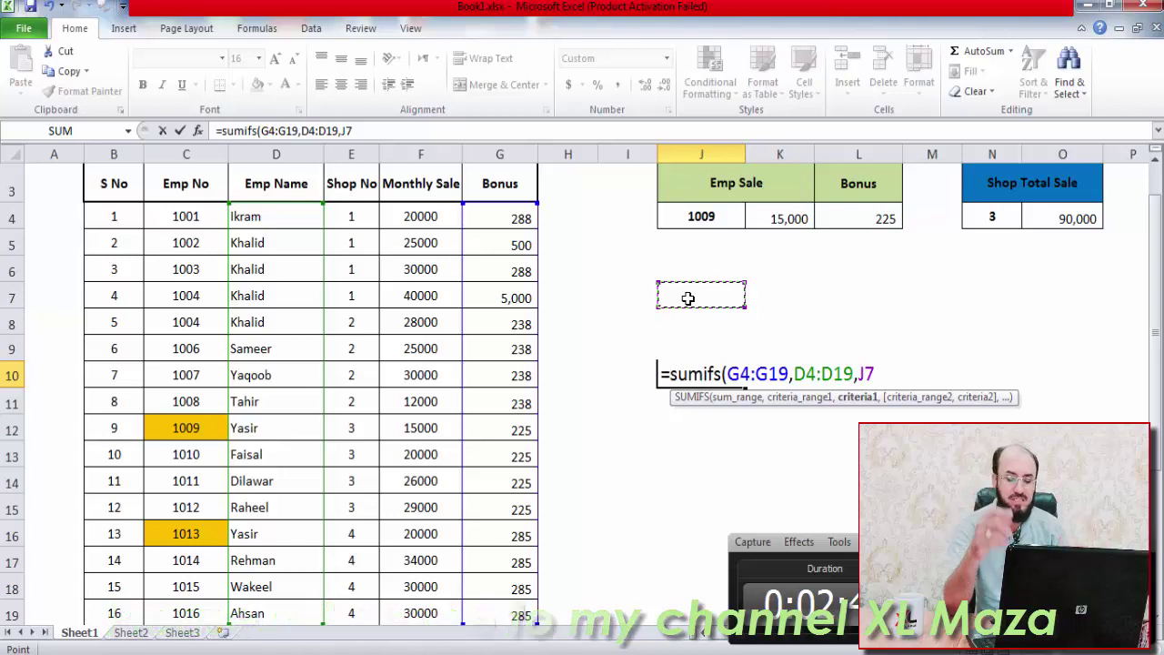
type(")")
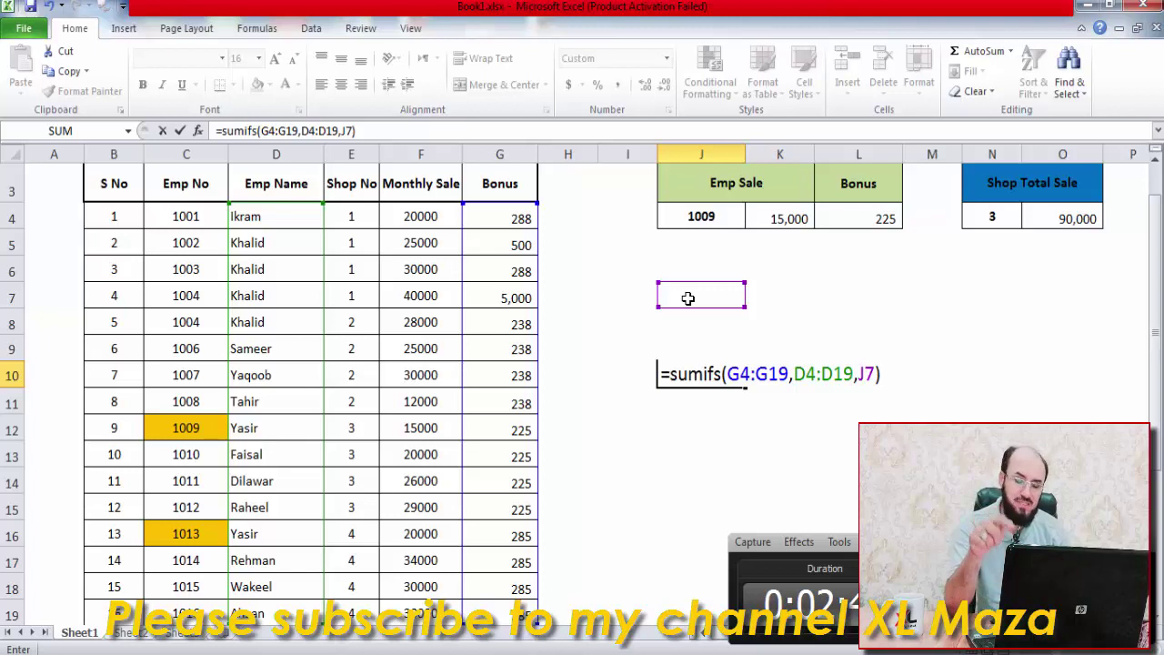
key("Return")
Enter Khalid in J7 as the name criterion, so the Sumifs total reads 6,025
key("Up")
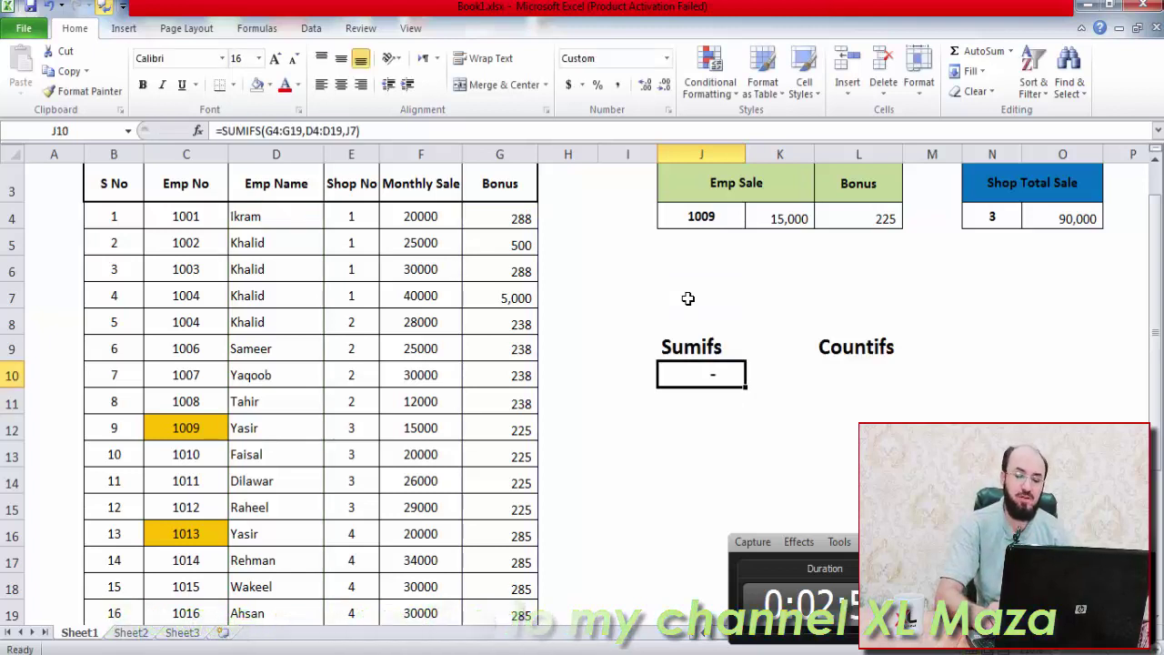
left_click(688, 299)
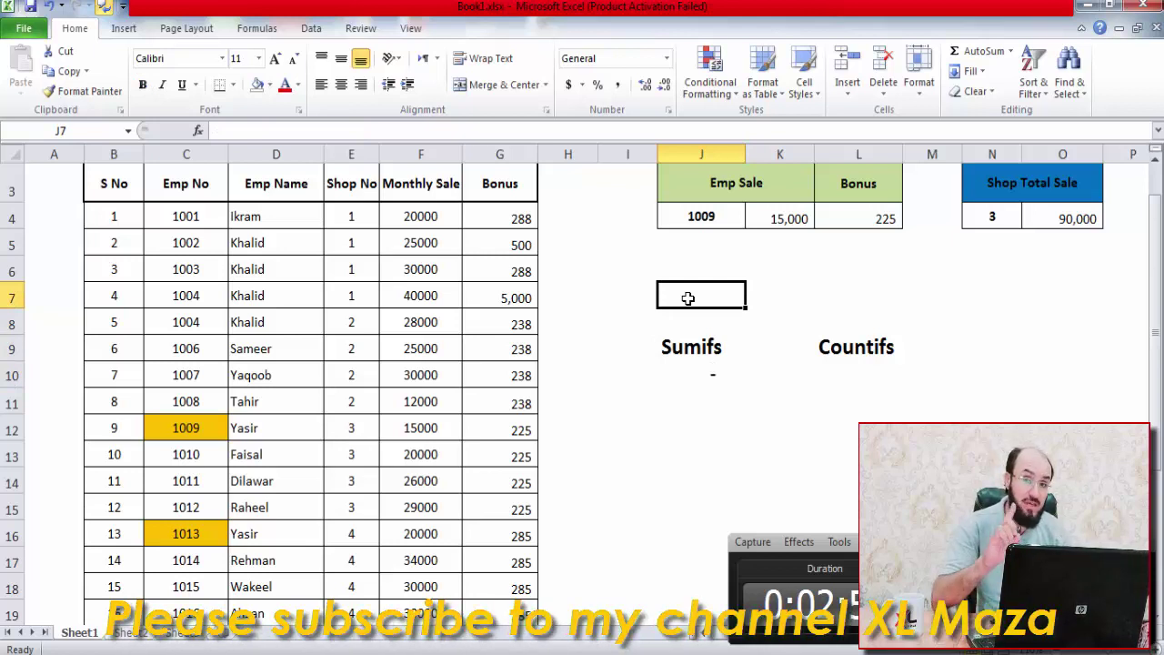
type("Khalid")
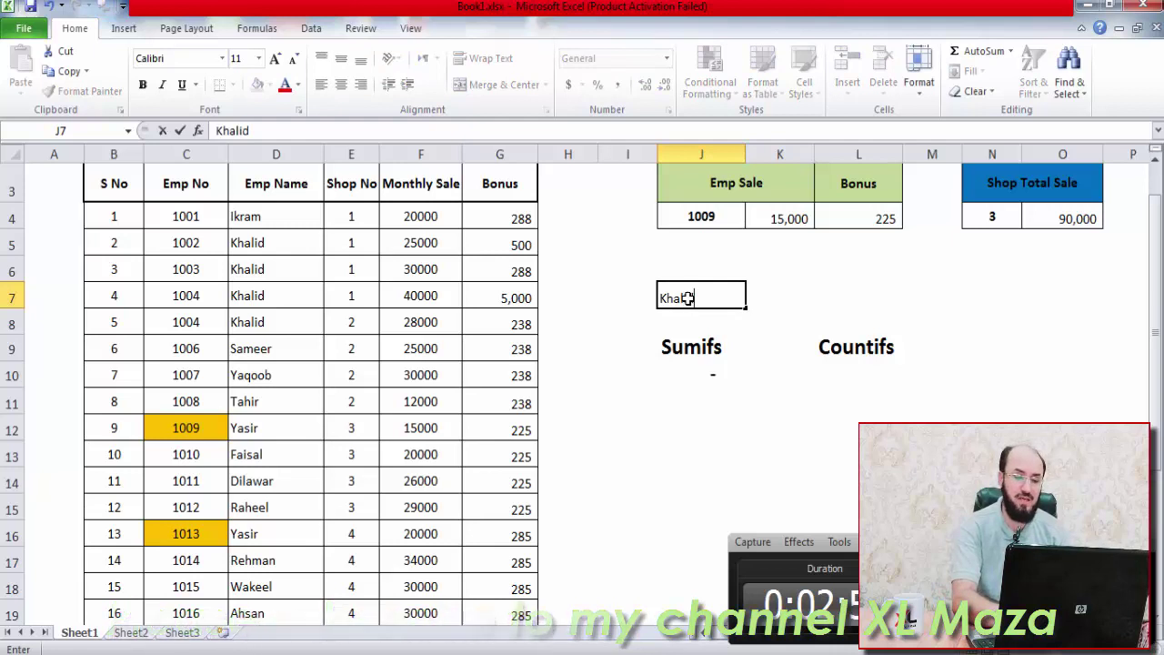
key("Return")
key("Down")
key("Down")
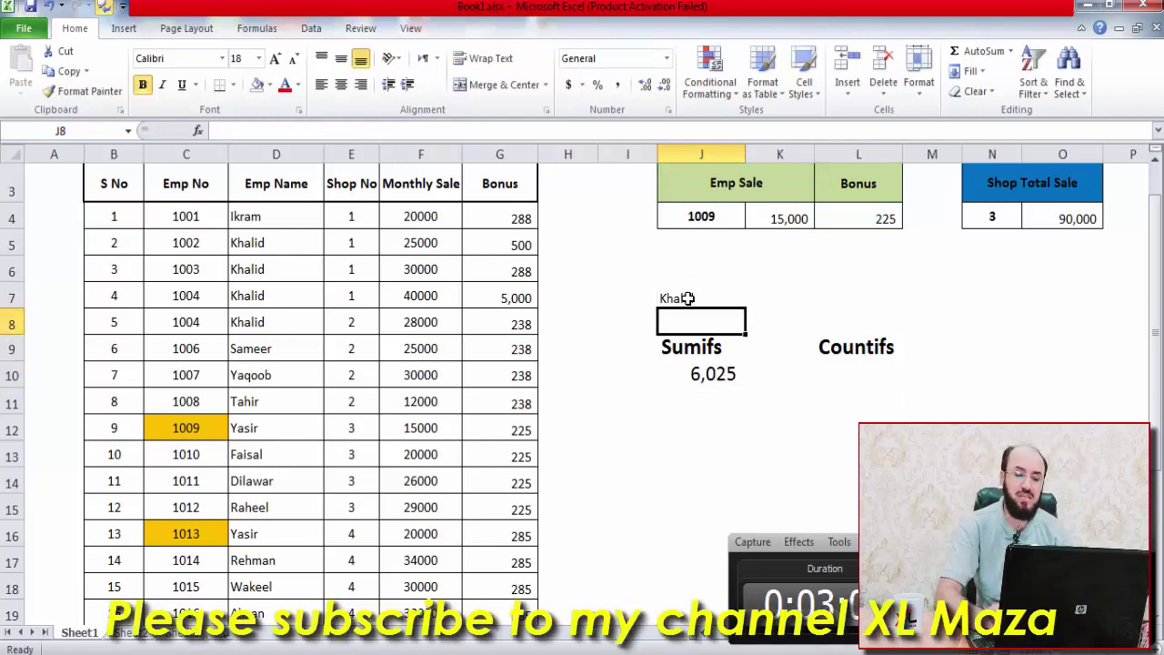
left_click(689, 298)
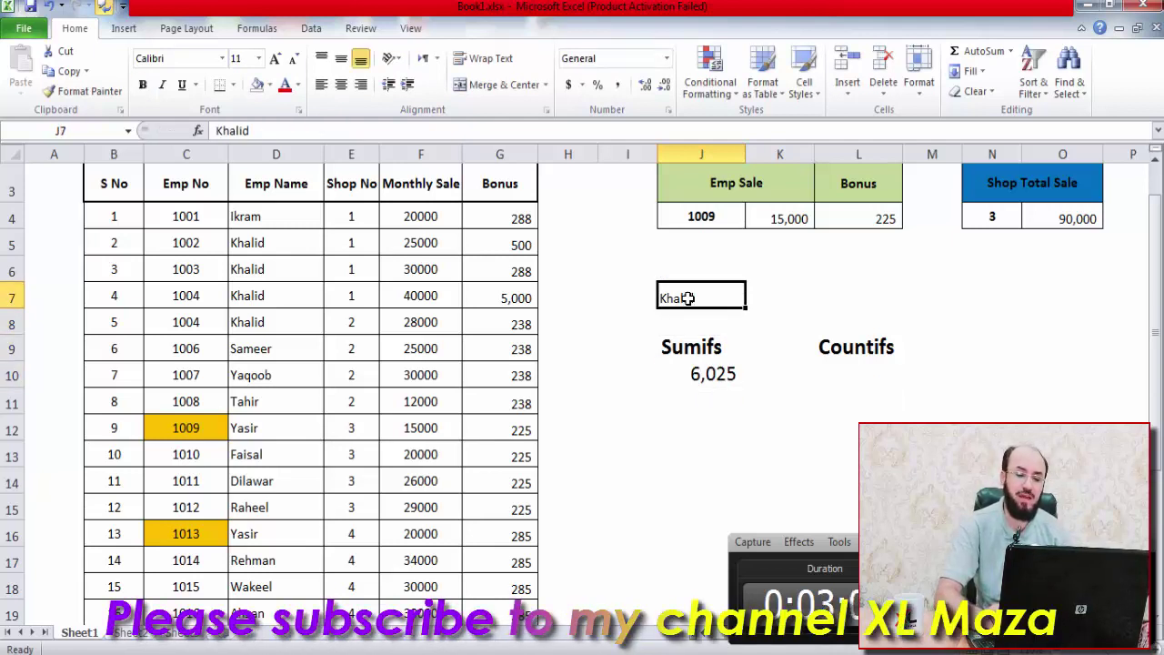
Fill the Sumifs result cell J10 yellow
left_click(727, 375)
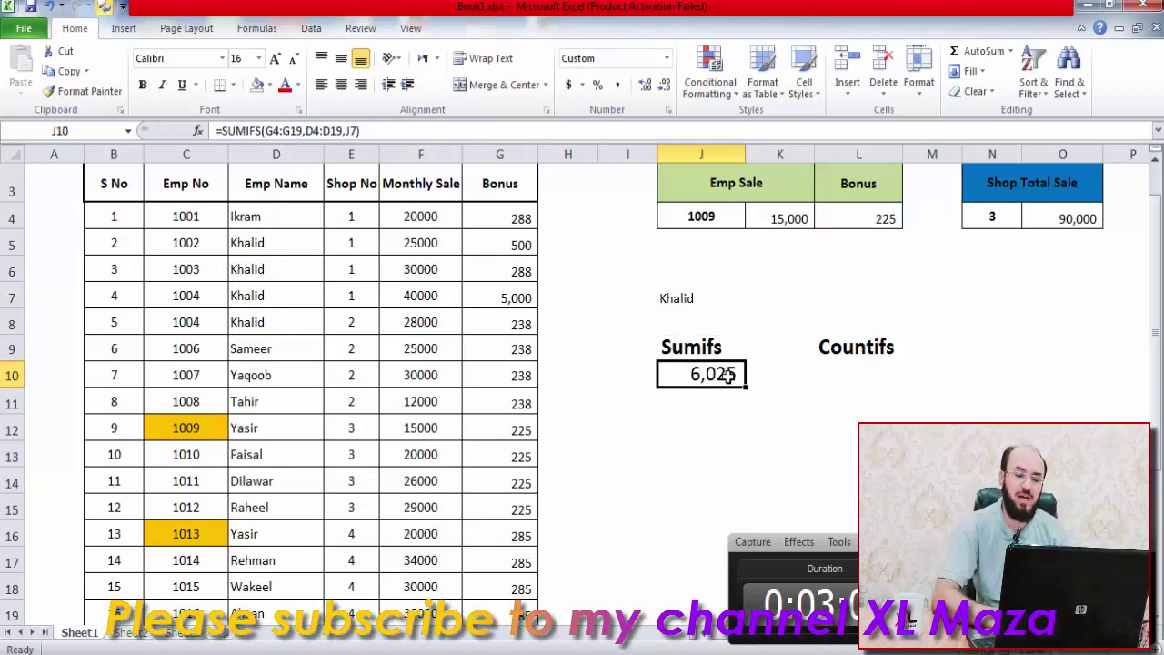
left_click(269, 85)
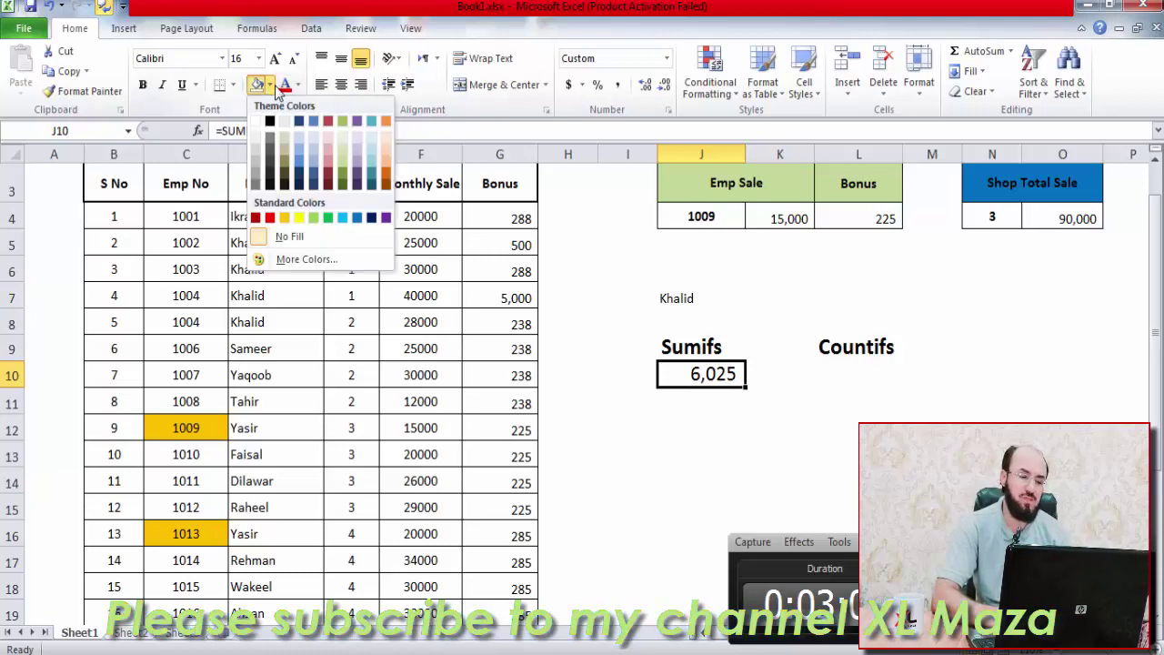
left_click(299, 218)
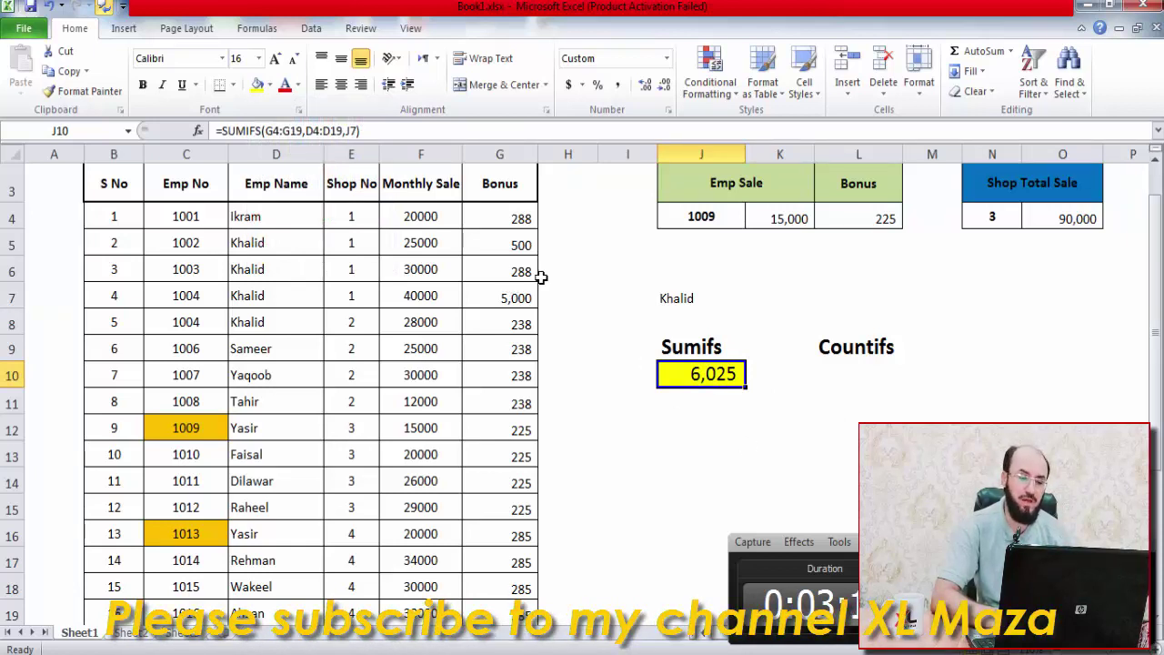
mouse_move(511, 245)
left_mouse_down()
mouse_move(510, 271)
mouse_move(510, 244)
left_mouse_up()
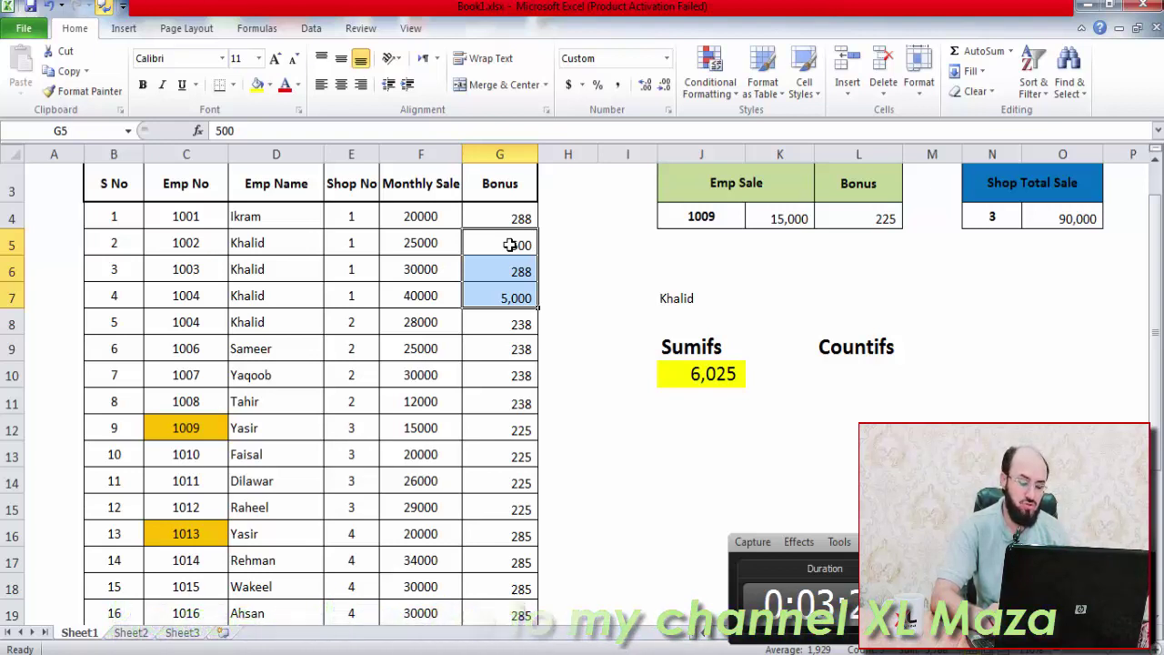
key("shift+Down")
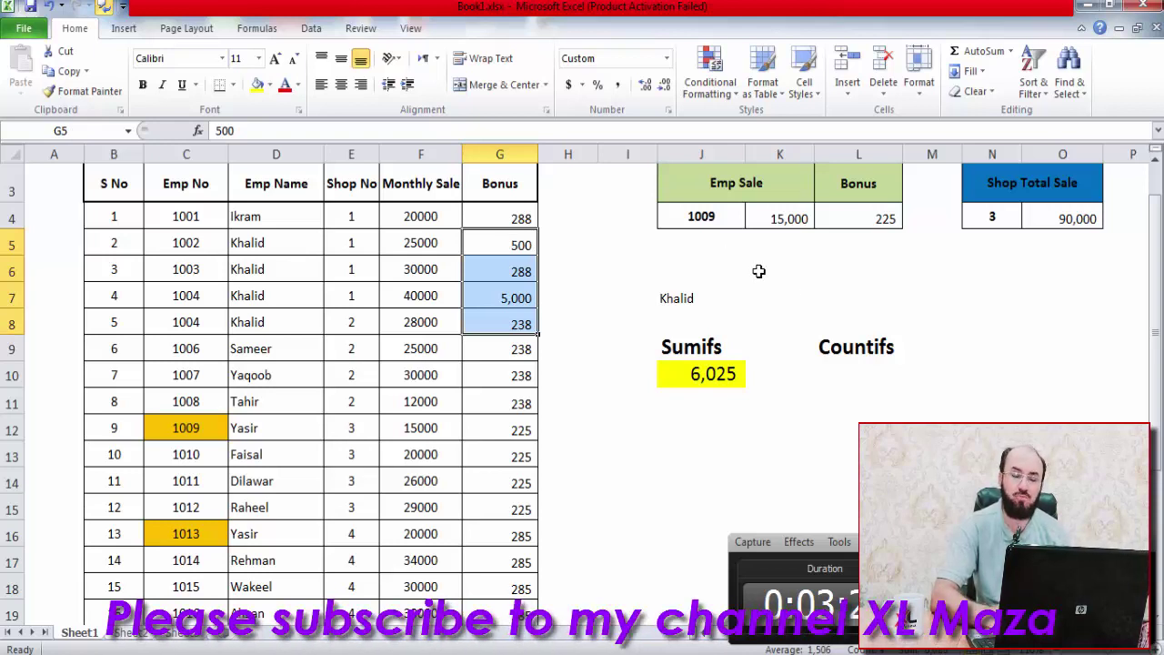
key("F9")
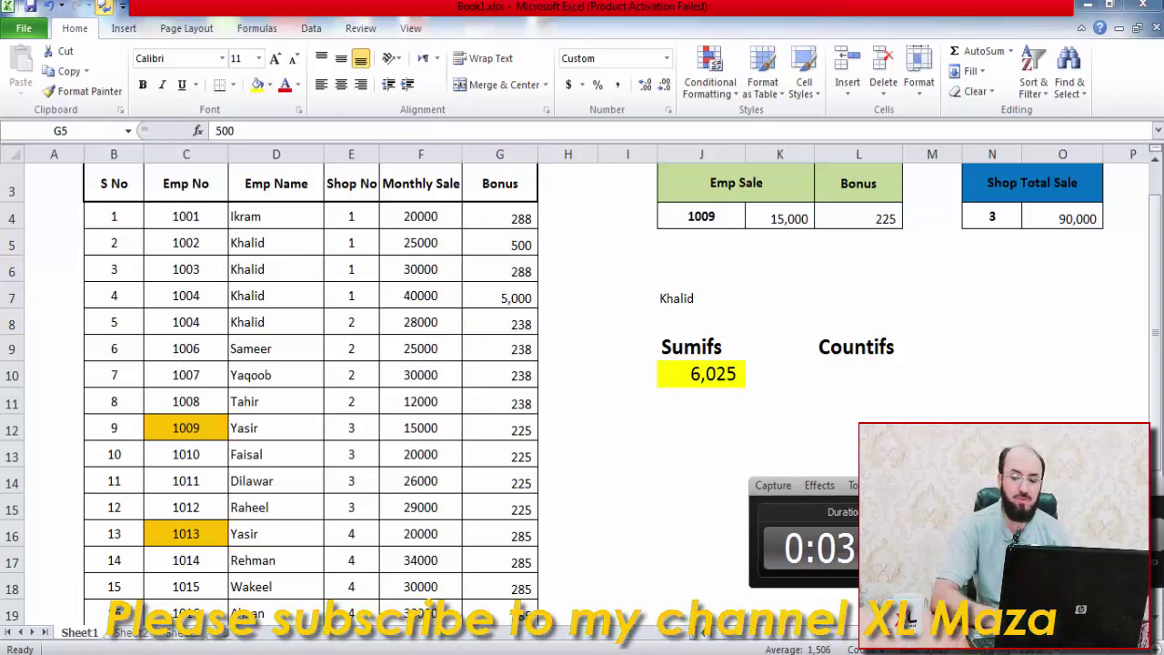
left_click(708, 384)
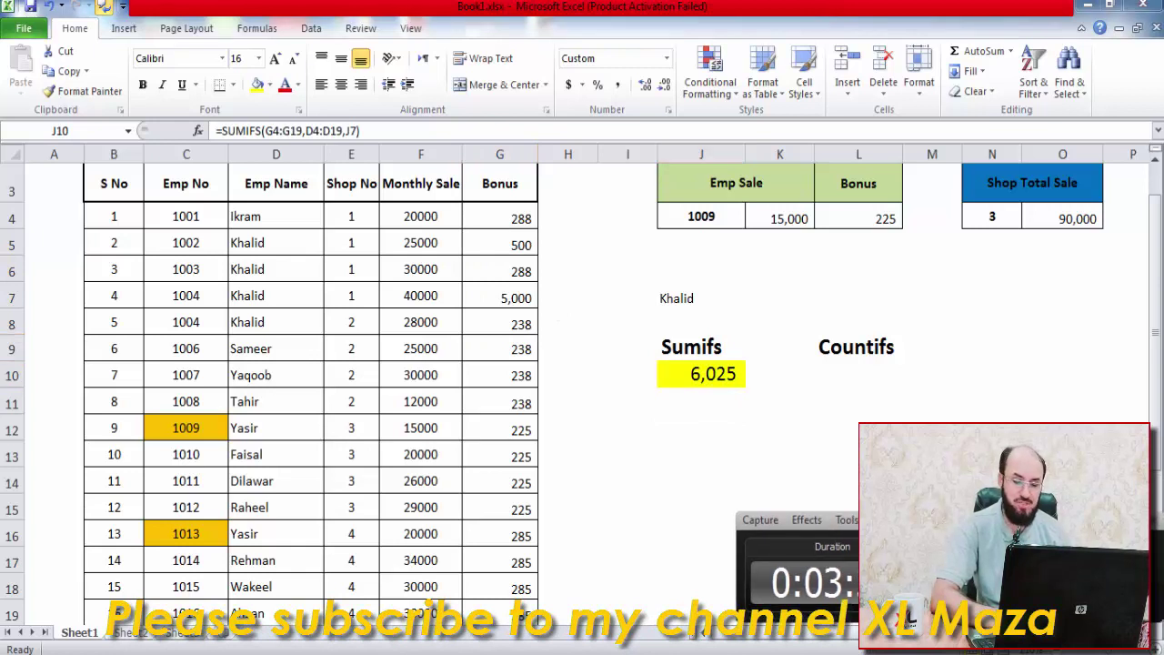
left_click(725, 377)
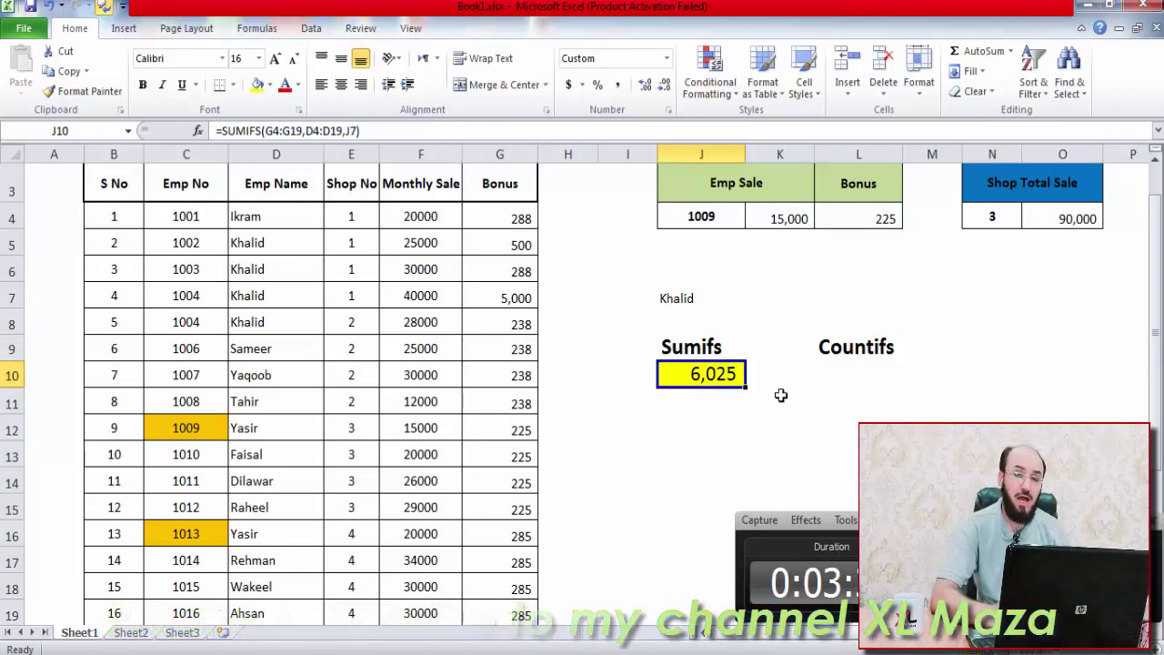
Extend the J10 SUMIFS with a second criterion: Emp No range C4:C19 matching K7
key("F2")
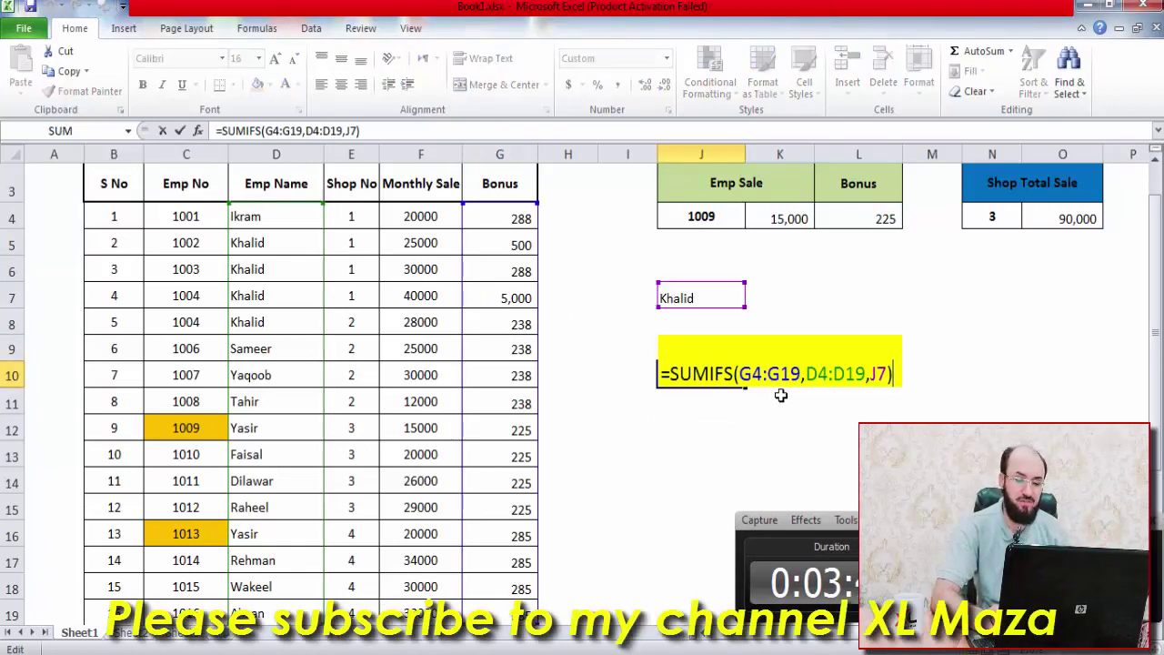
type(",")
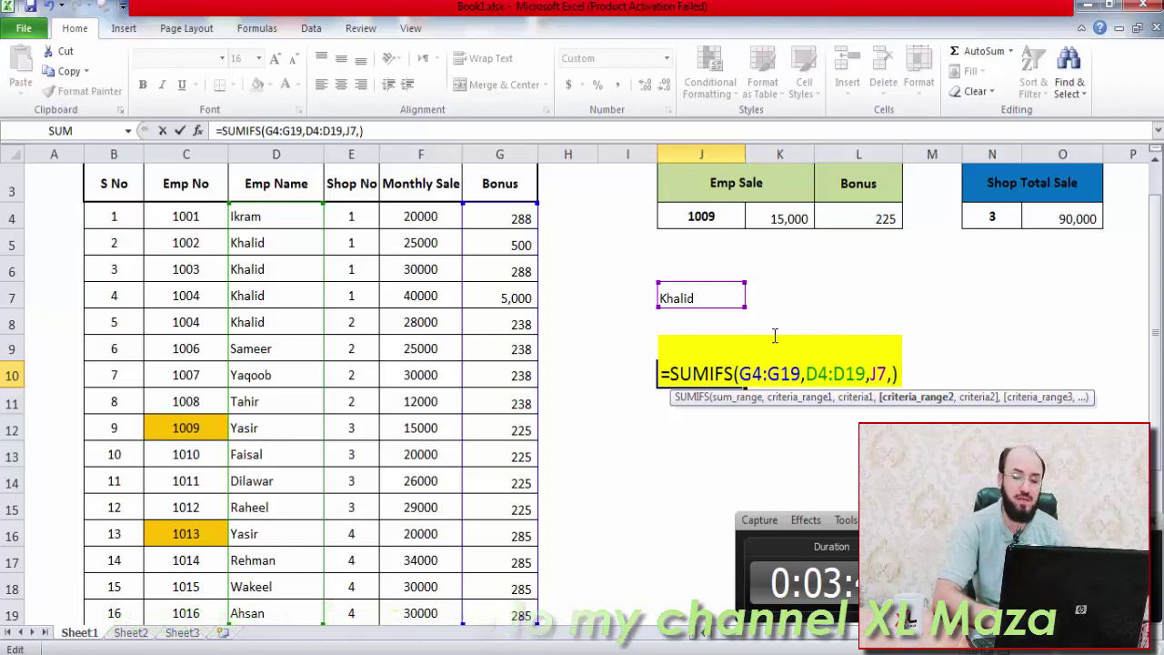
left_click(207, 222)
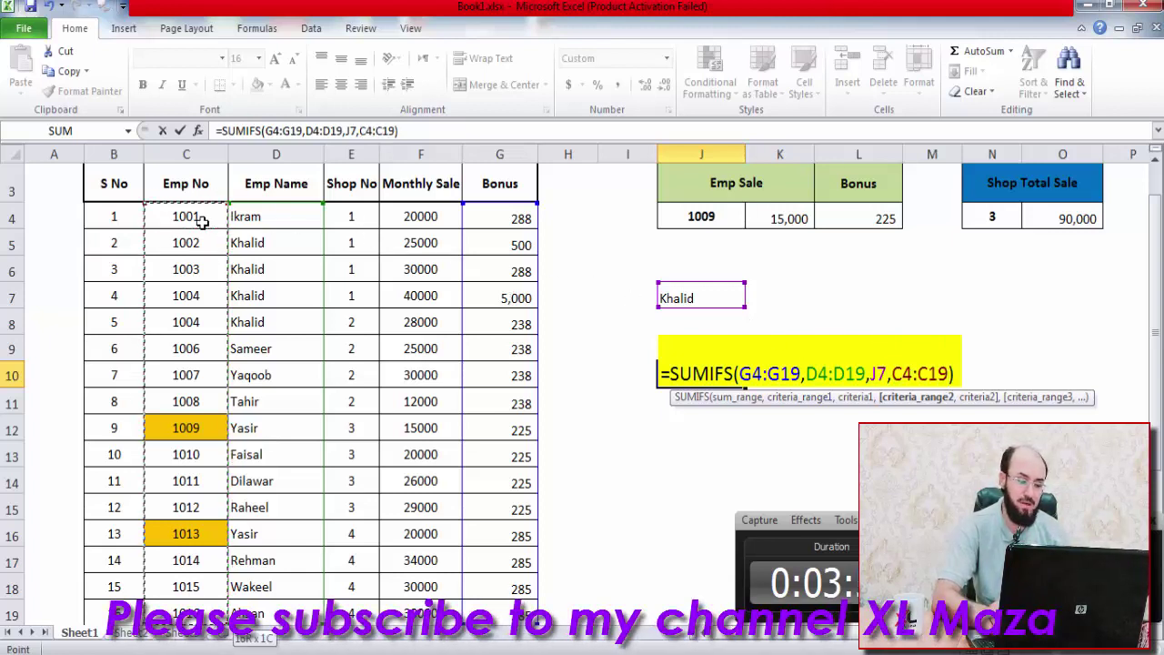
type(",")
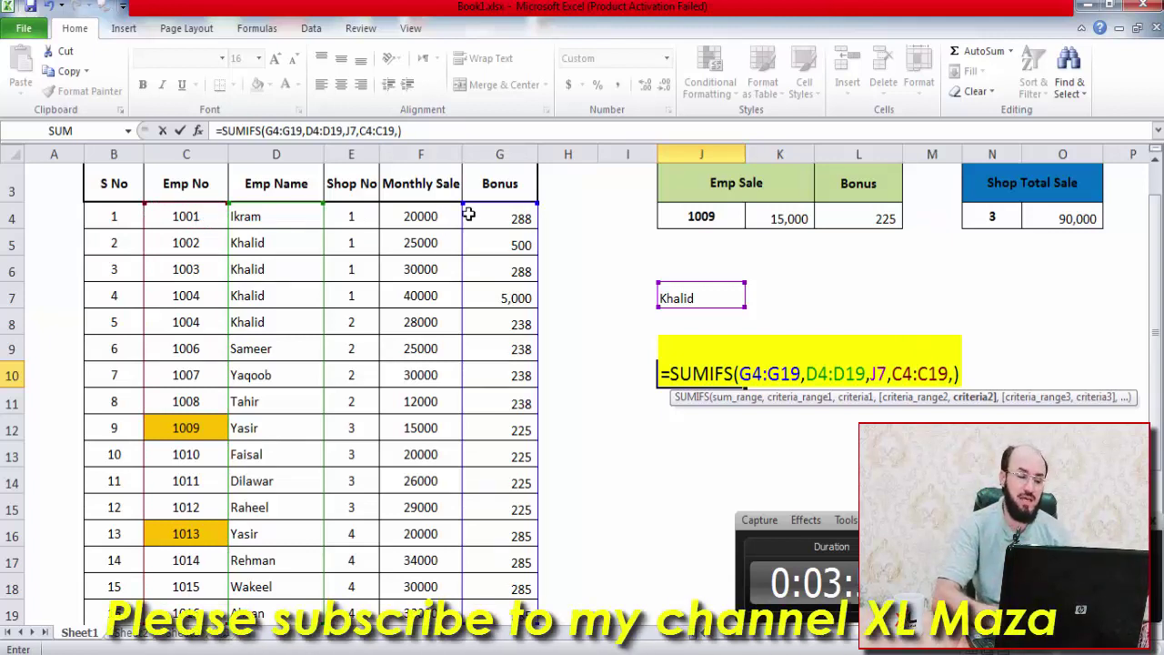
left_click(771, 296)
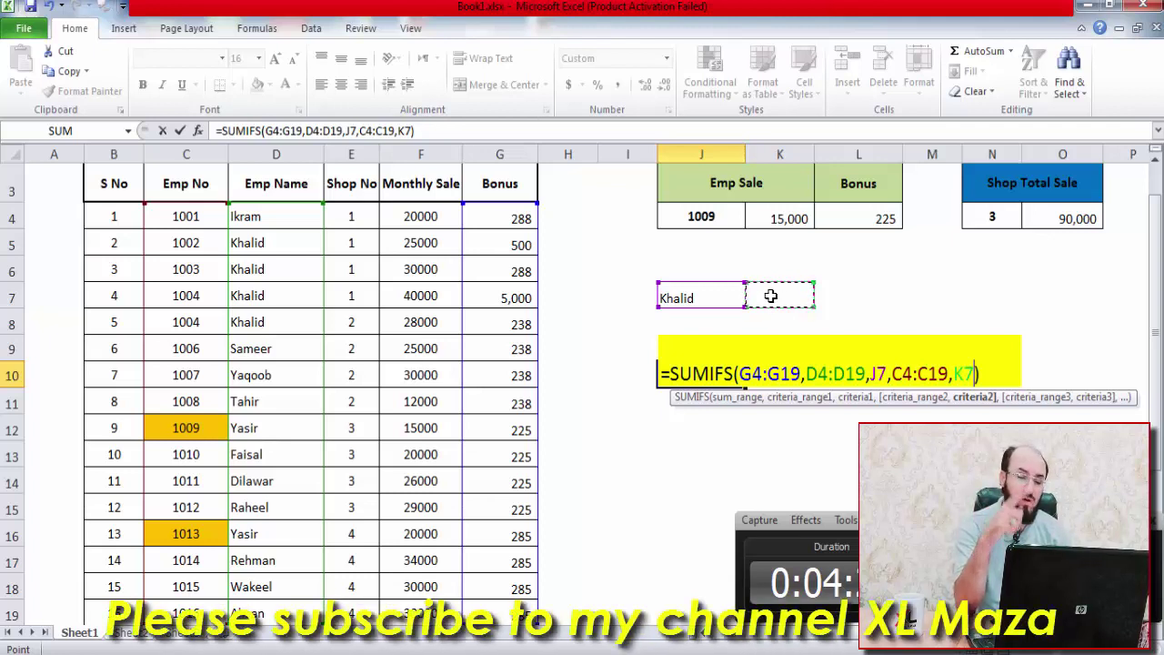
key("Return")
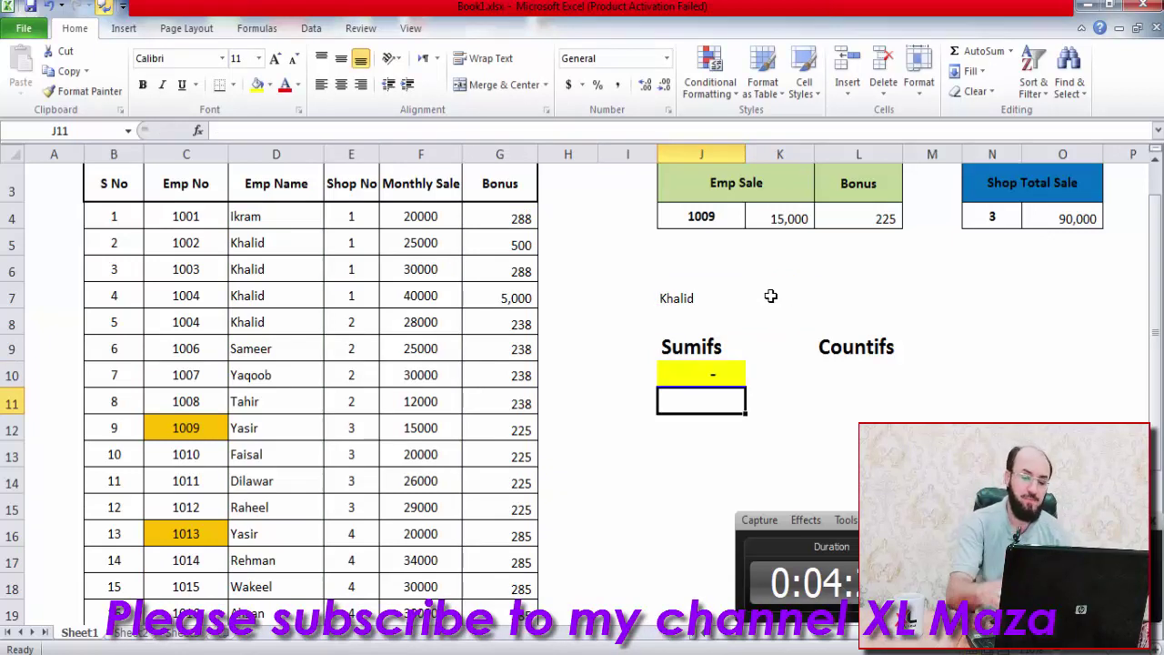
key("Up")
key("Up")
key("Up")
key("Up")
Enter employee number 1004 in K7 and check that Sumifs now reads 5,238
left_click(770, 296)
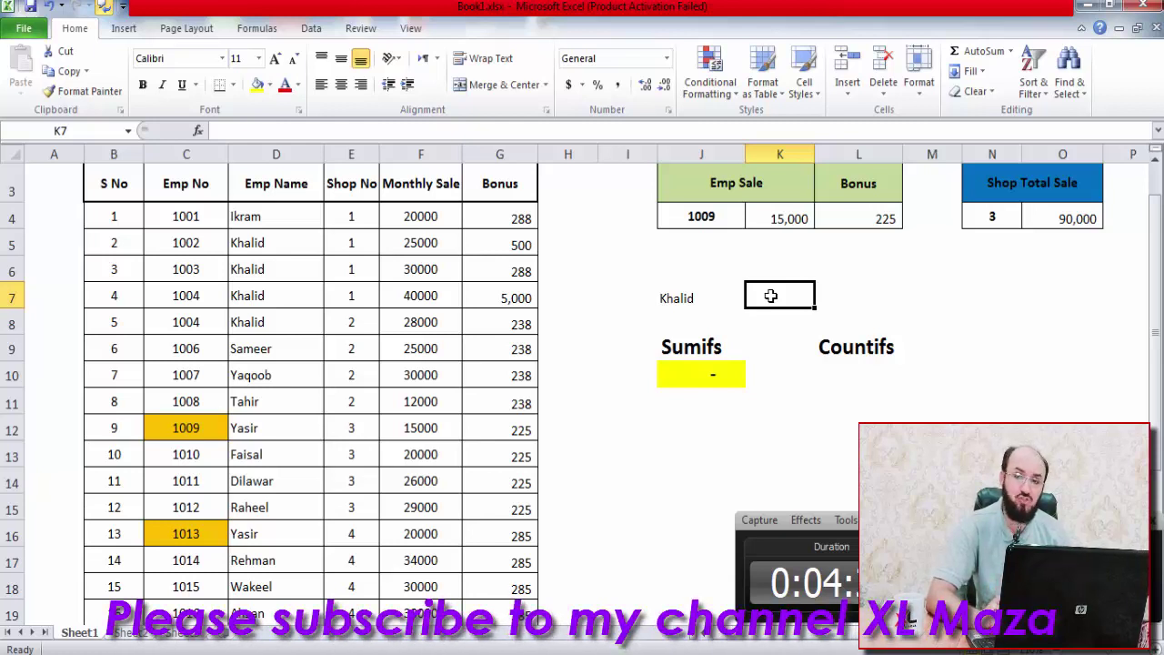
type("1004")
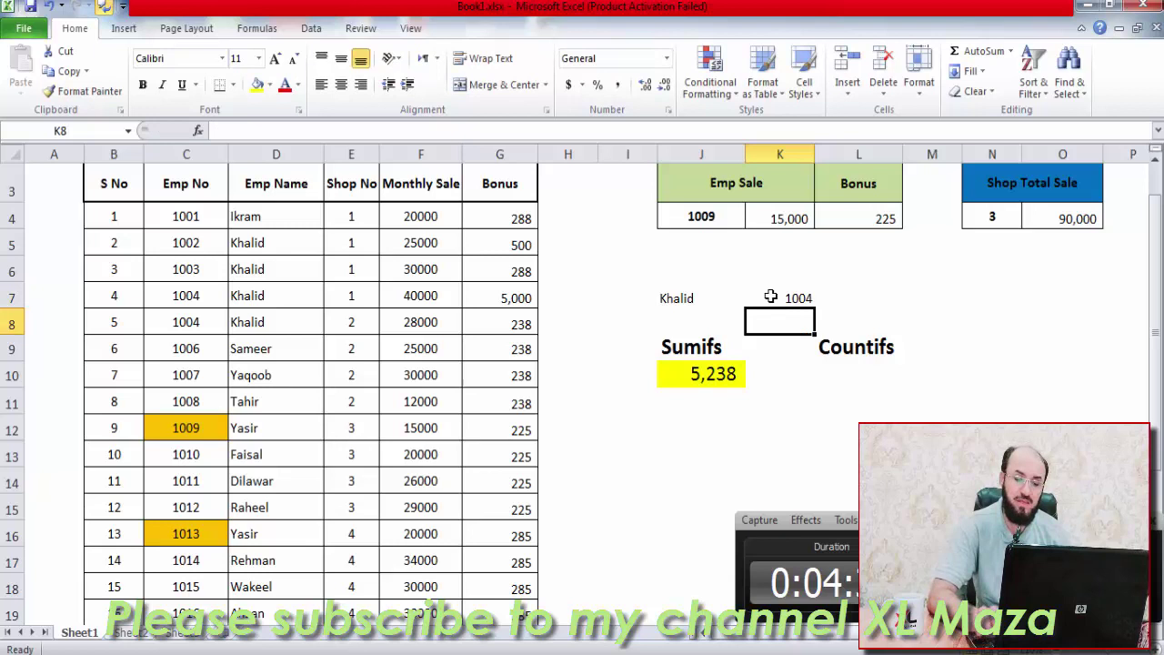
left_click(771, 297)
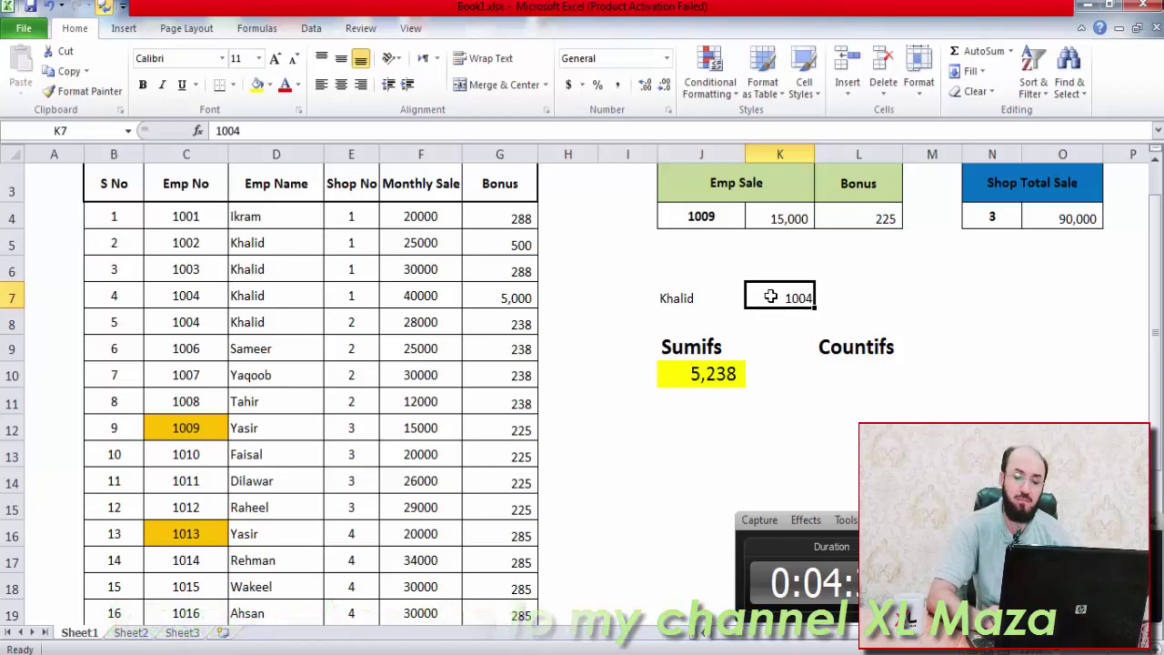
key("Down")
key("Down")
key("Down")
key("Left")
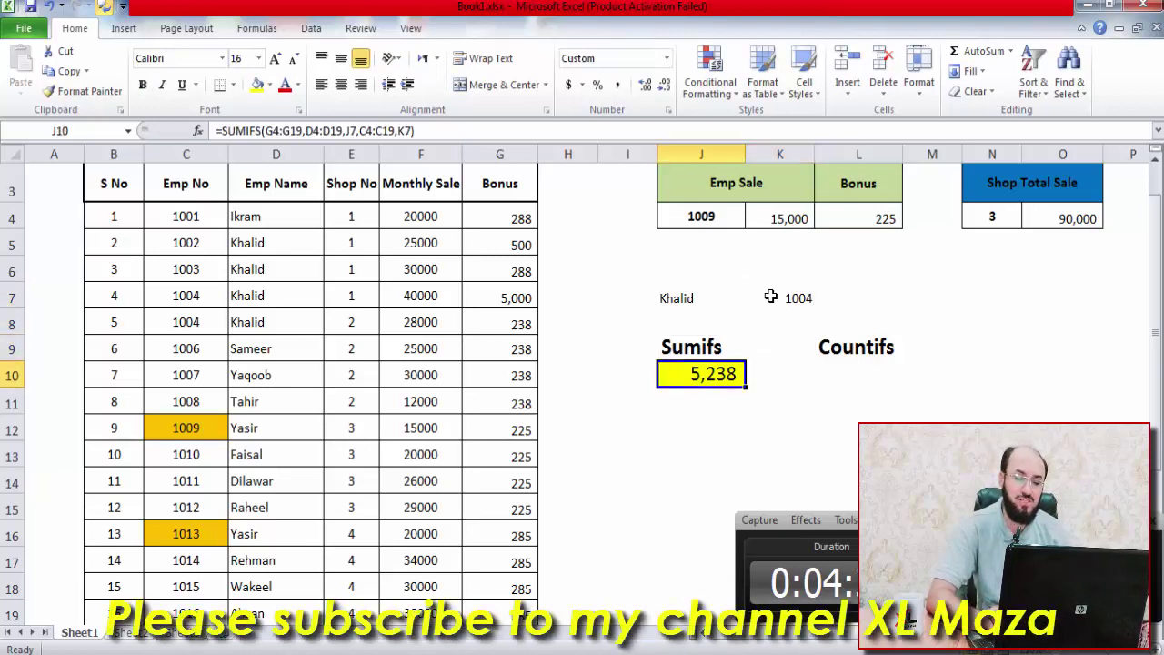
key("Left")
key("Left")
Change the Emp No in cell C8 to 1005
key("Left")
key("Left")
key("Left")
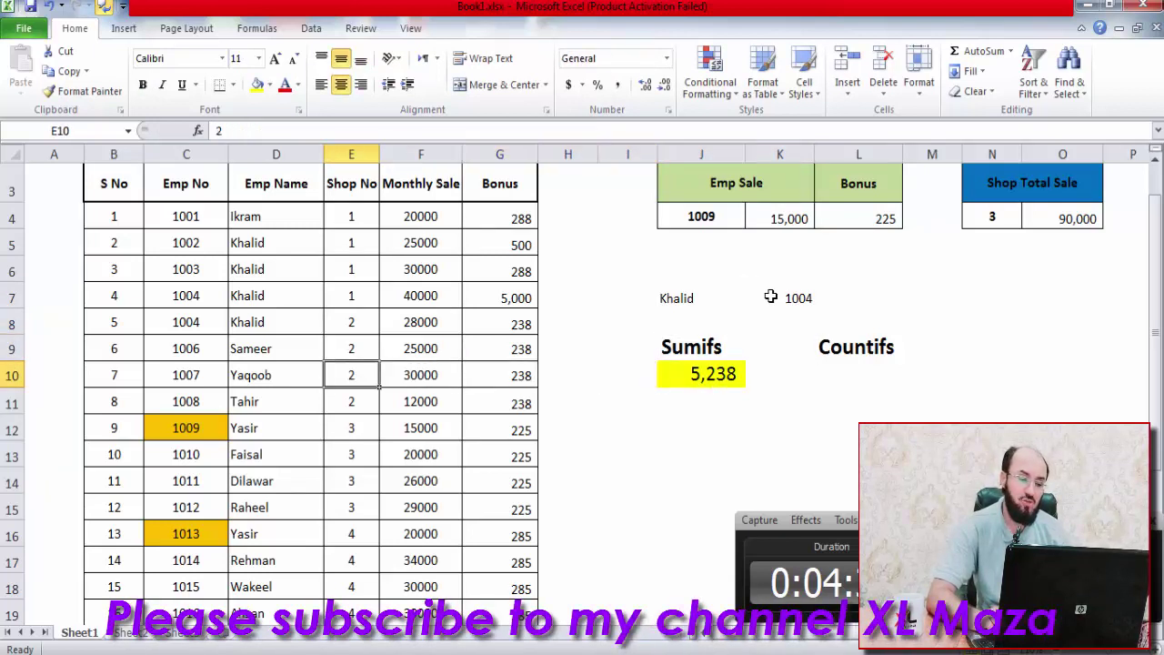
key("Left")
key("Left")
key("Up")
key("Up")
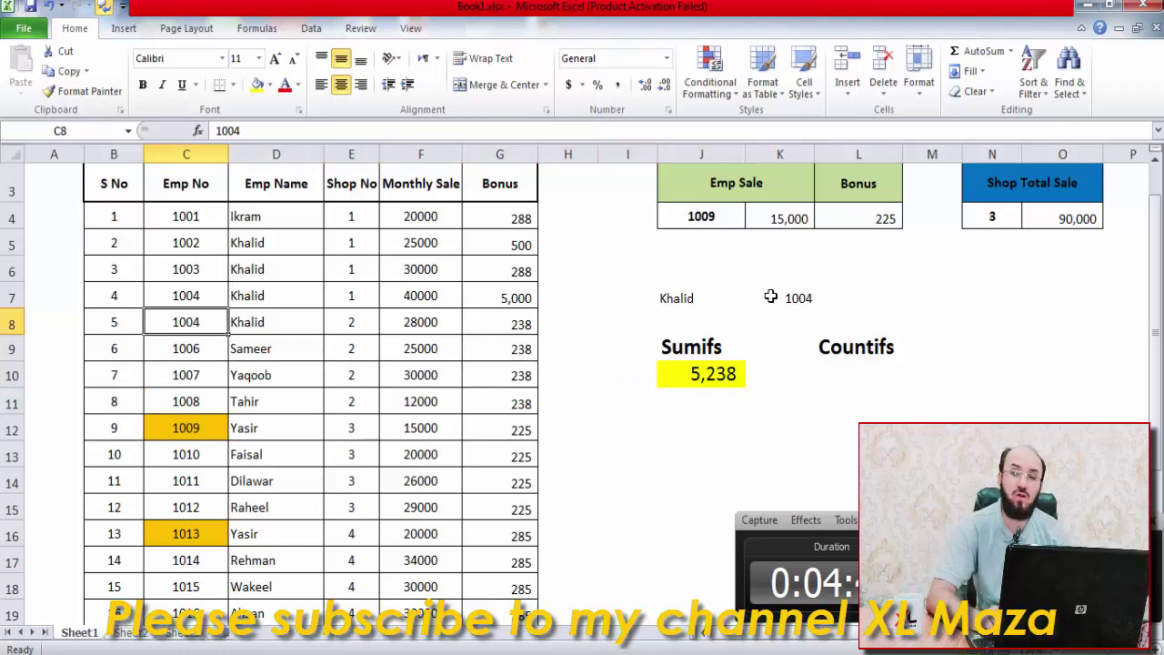
type("100")
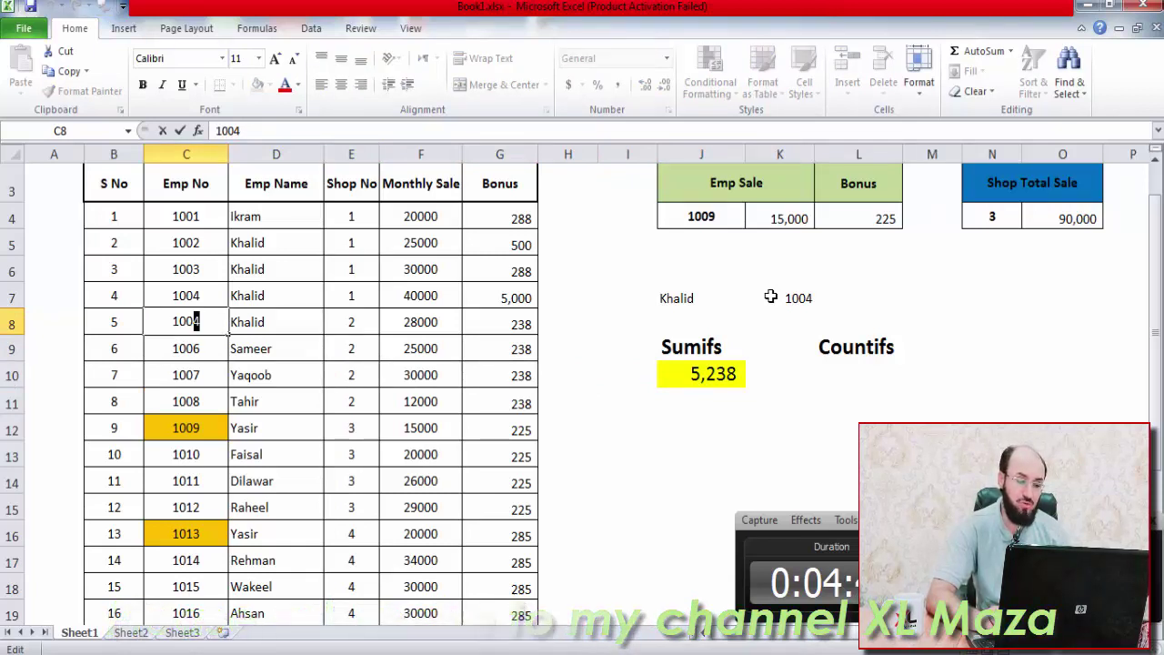
type("5")
key("Return")
Fill the criteria cells J7:K7 (Khalid and 1004) yellow
key("Right")
key("Up")
key("Up")
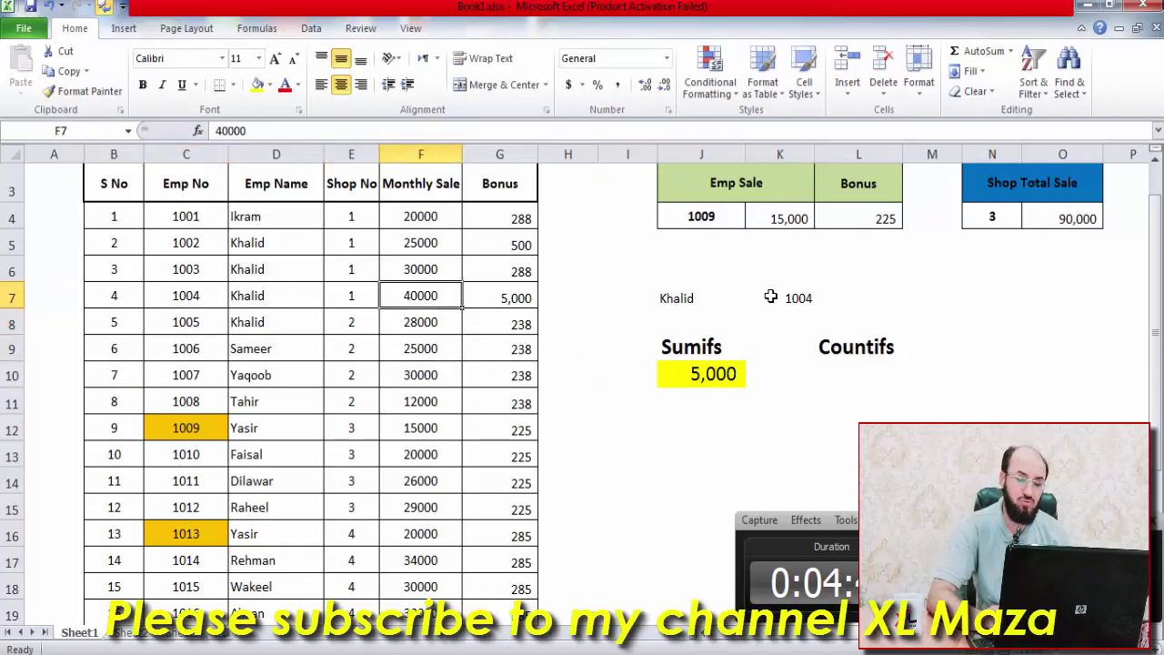
key("Right")
key("Right")
key("Right")
key("Right")
key("Down")
key("Down")
key("Down")
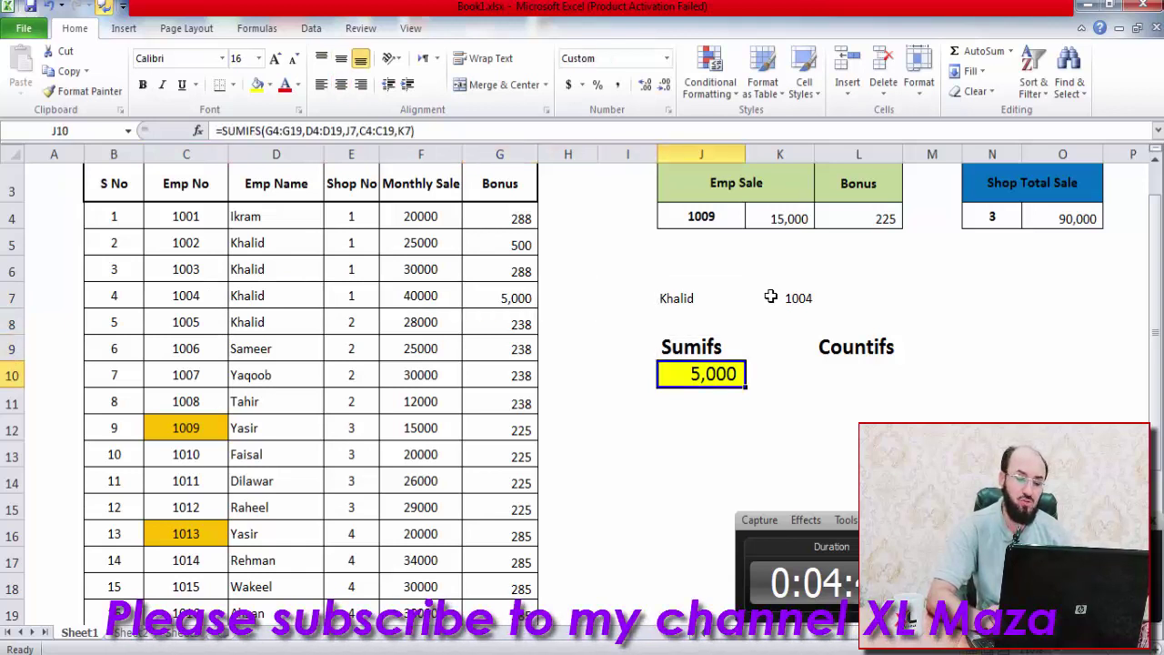
key("Up")
key("Up")
key("shift+Right")
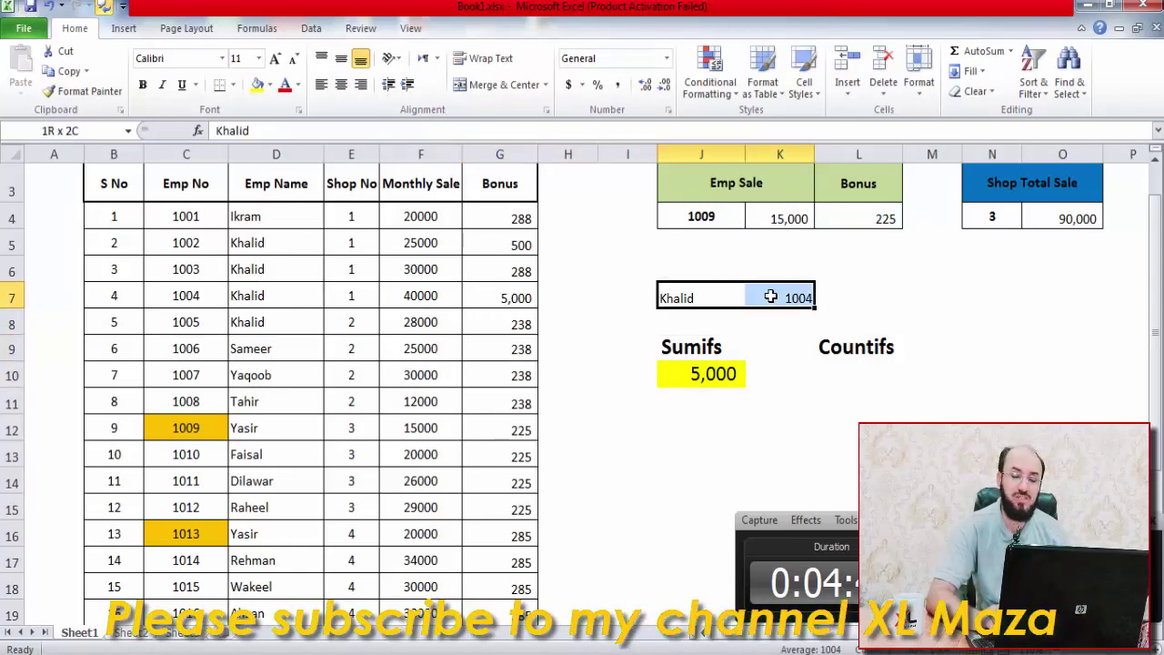
left_click(258, 83)
Increase the font size of the J7:K7 criteria cells
left_click(717, 374)
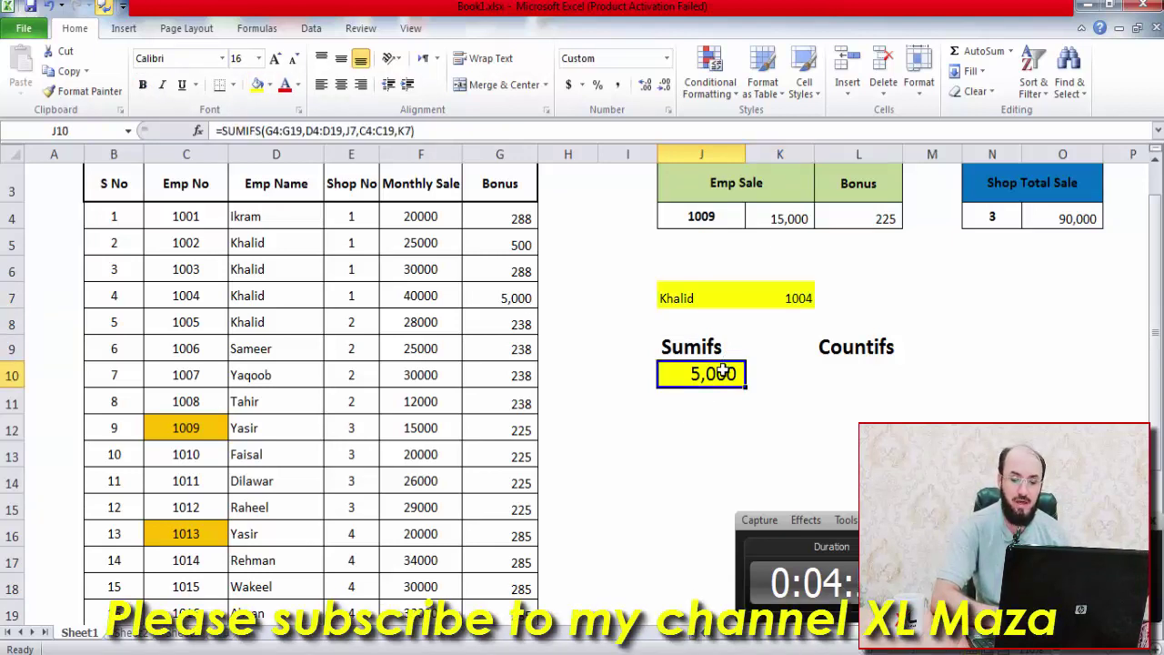
left_click(692, 277)
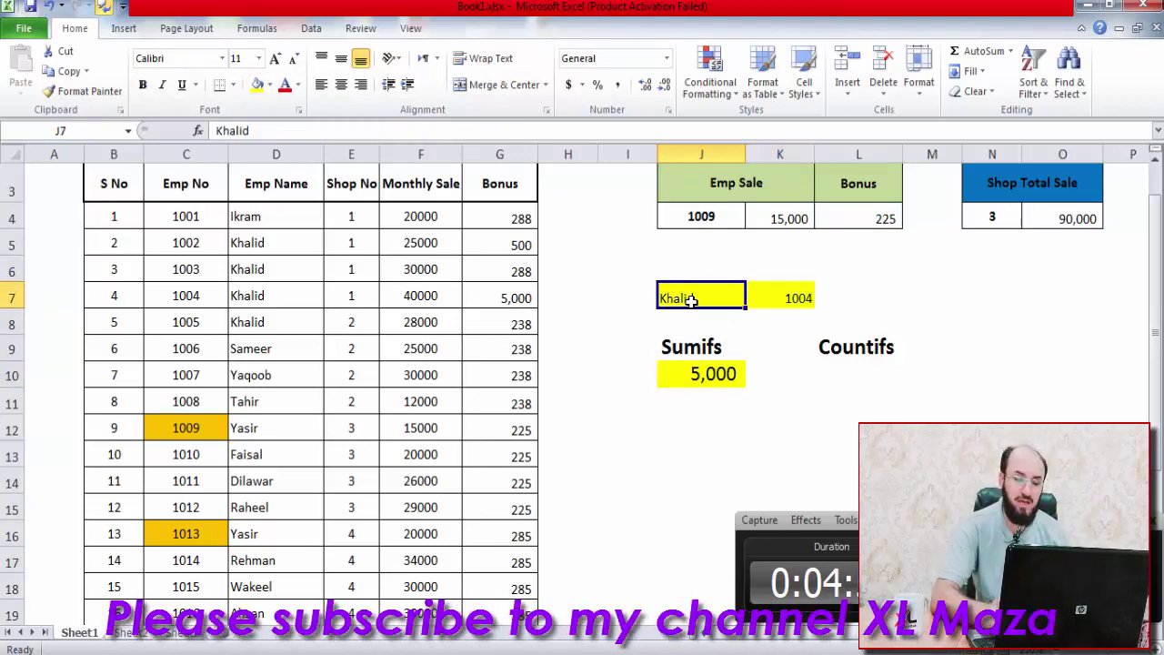
key("shift+Right")
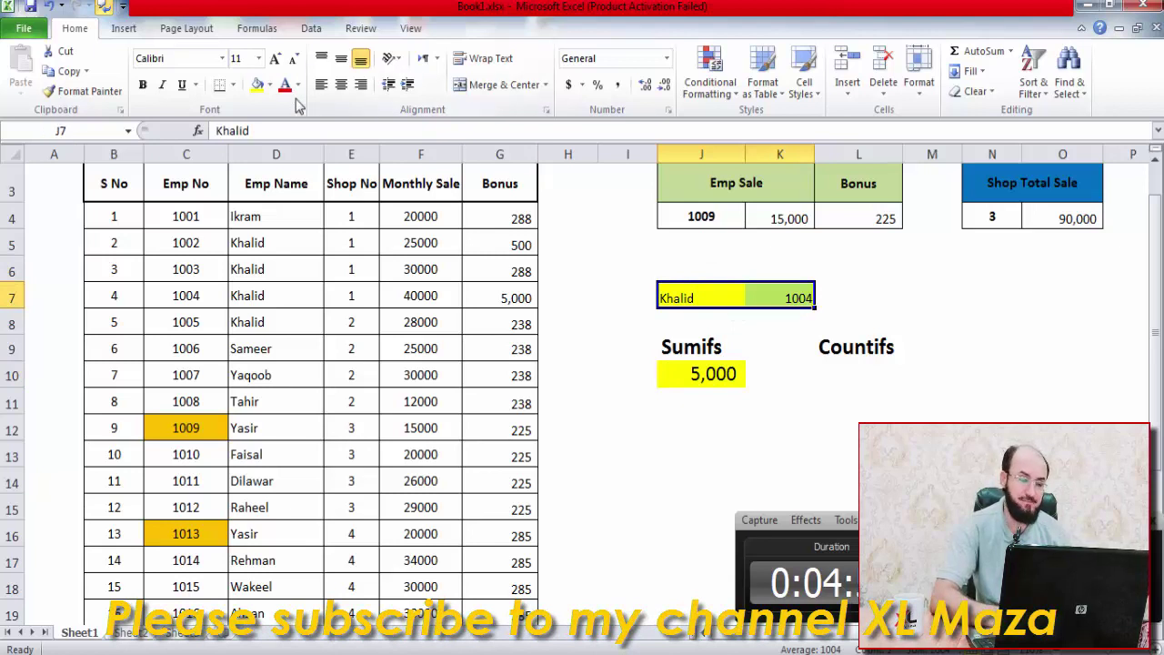
left_click(276, 60)
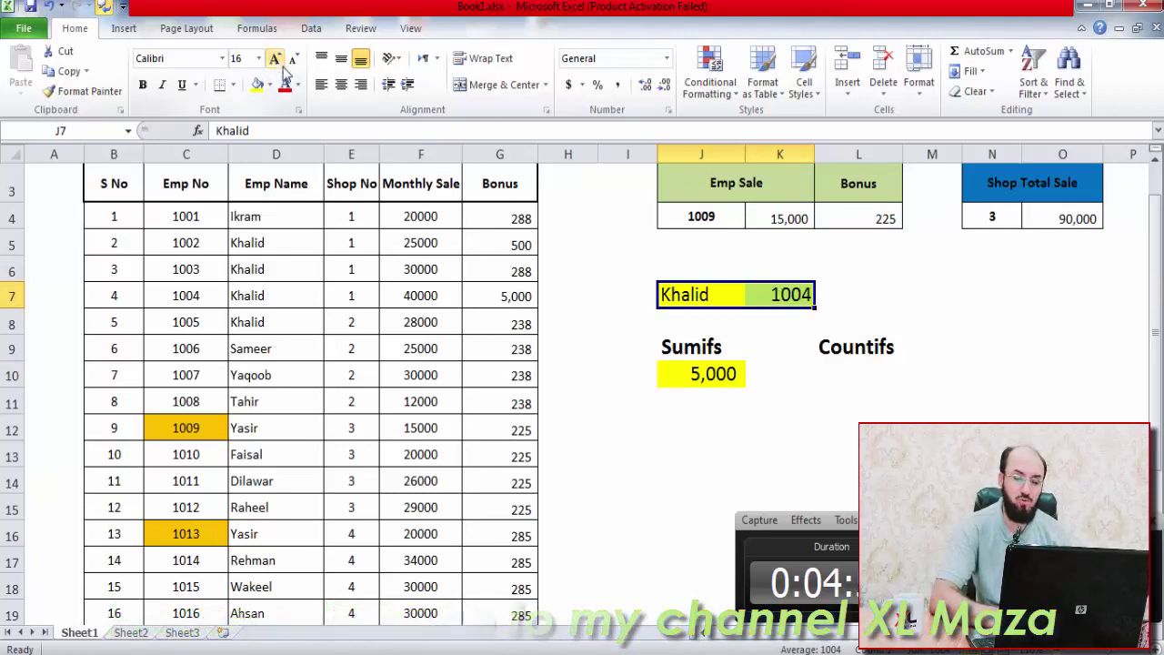
Change K7 to employee number 1003 so the Sumifs result reads 288
left_click(794, 295)
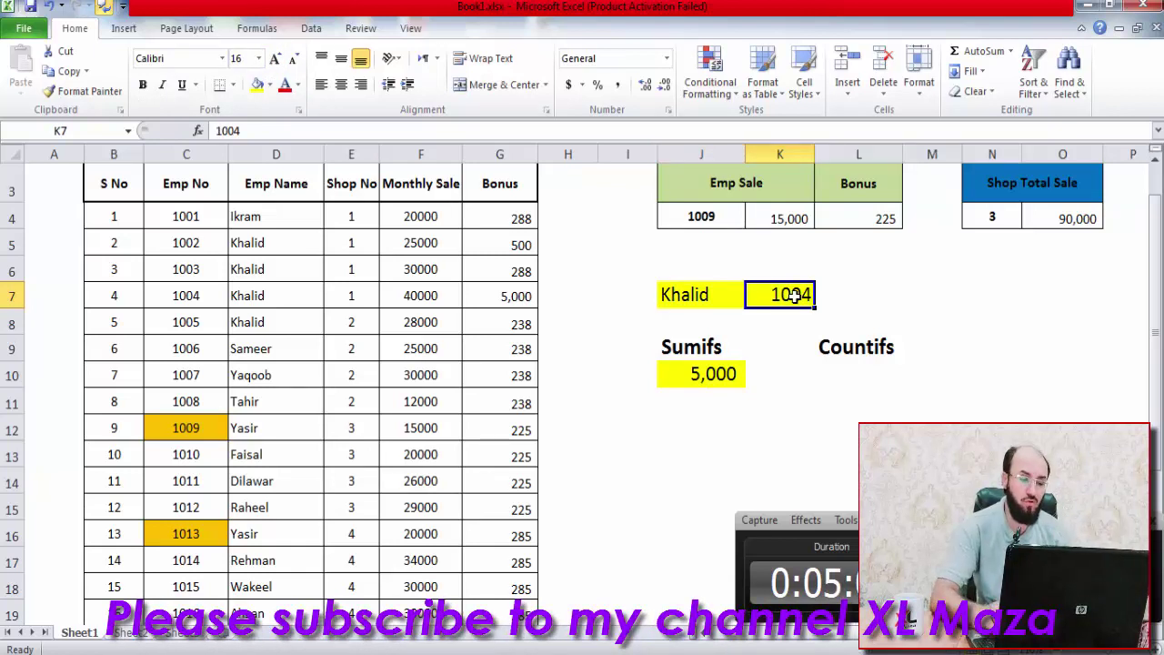
type("1003")
key("Return")
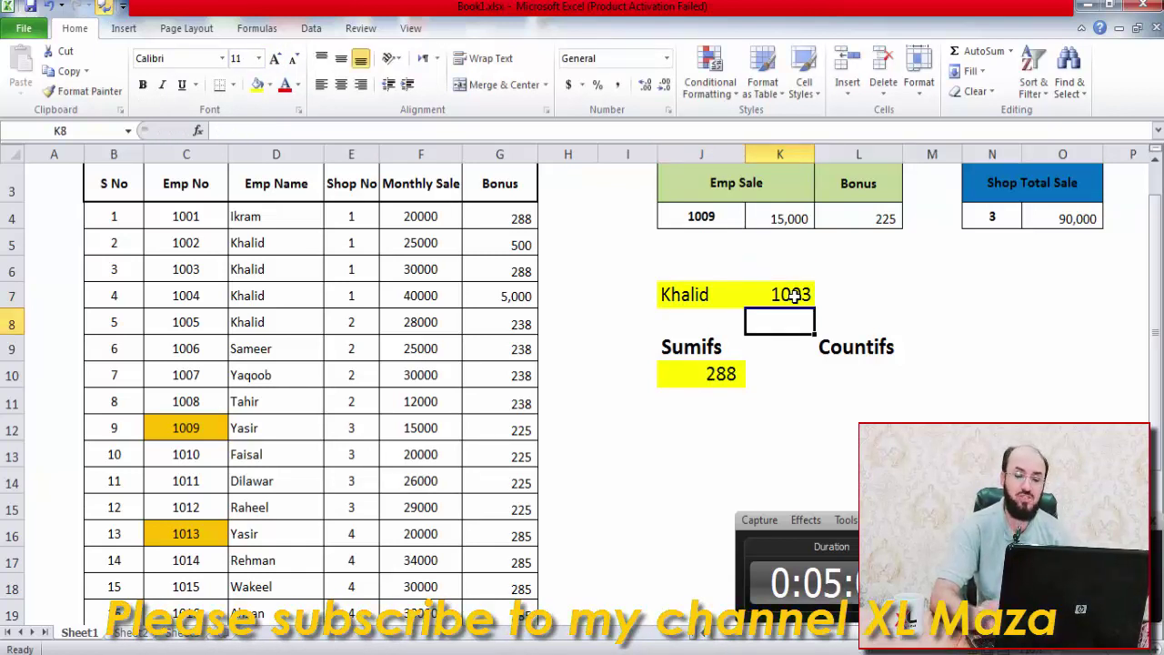
key("Down")
key("Down")
key("Left")
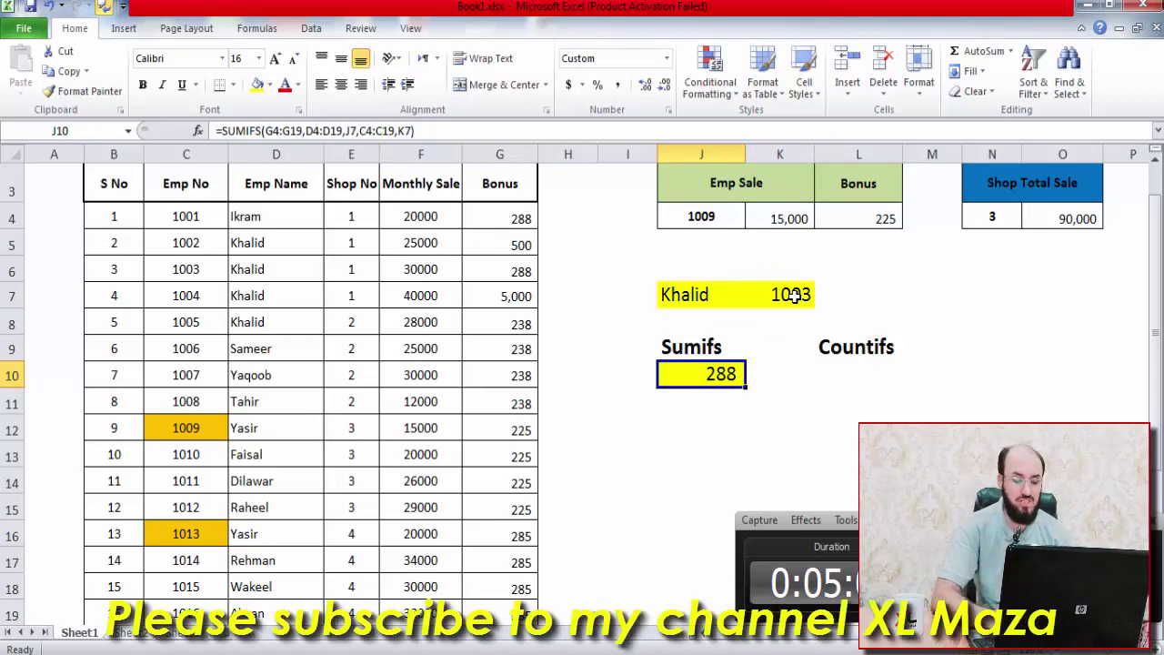
key("F2")
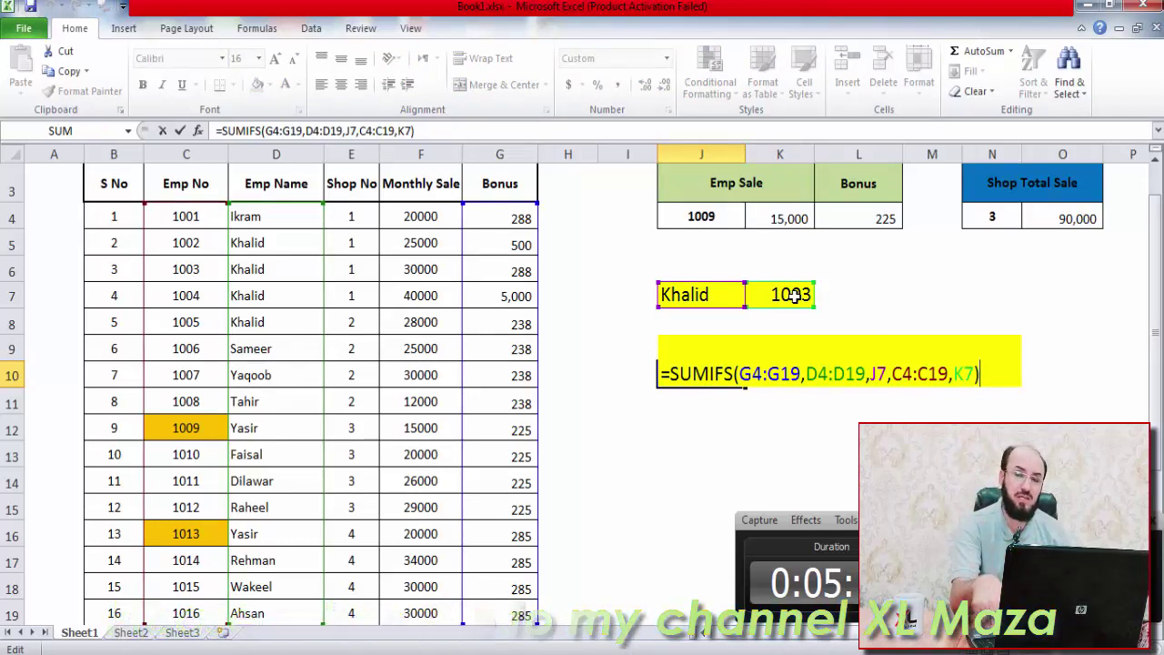
key("Return")
key("Up")
key("Right")
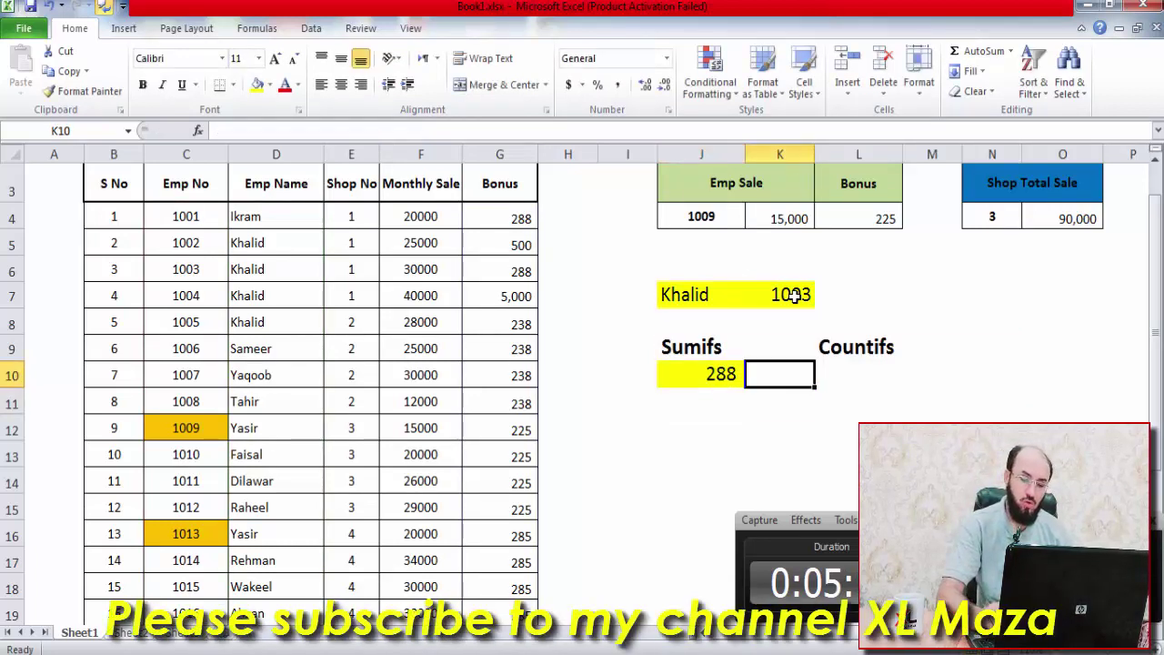
key("Right")
Enter =COUNTIFS(D4:D19,J7) in L10, counting the 4 rows named Khalid
type("=c")
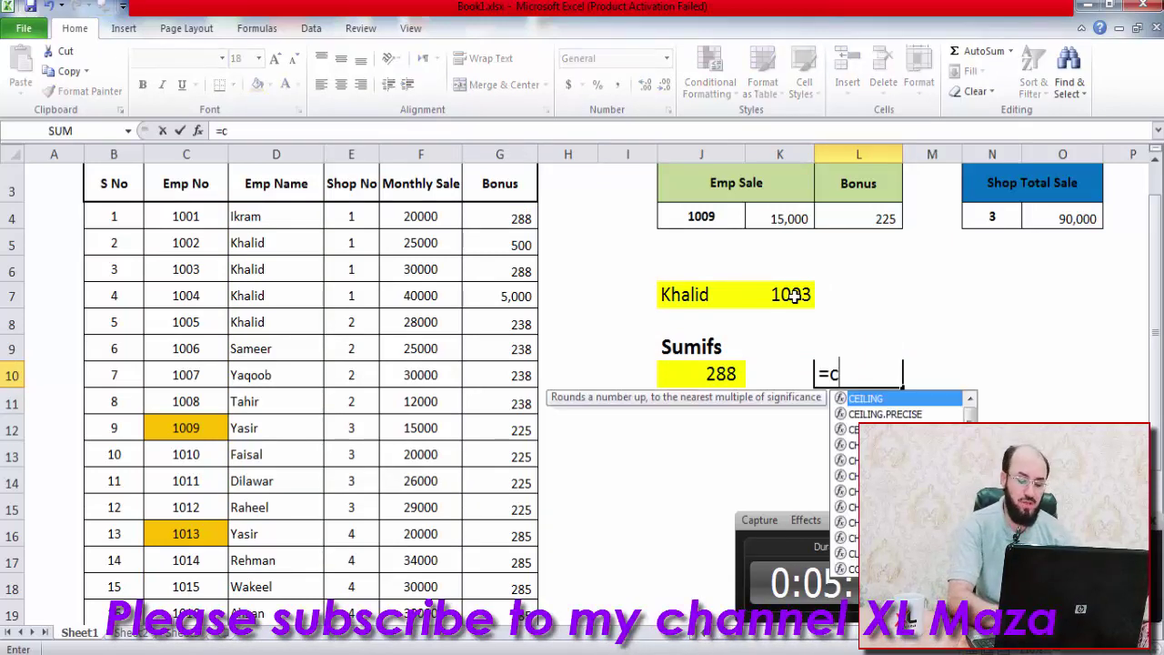
type("ountif")
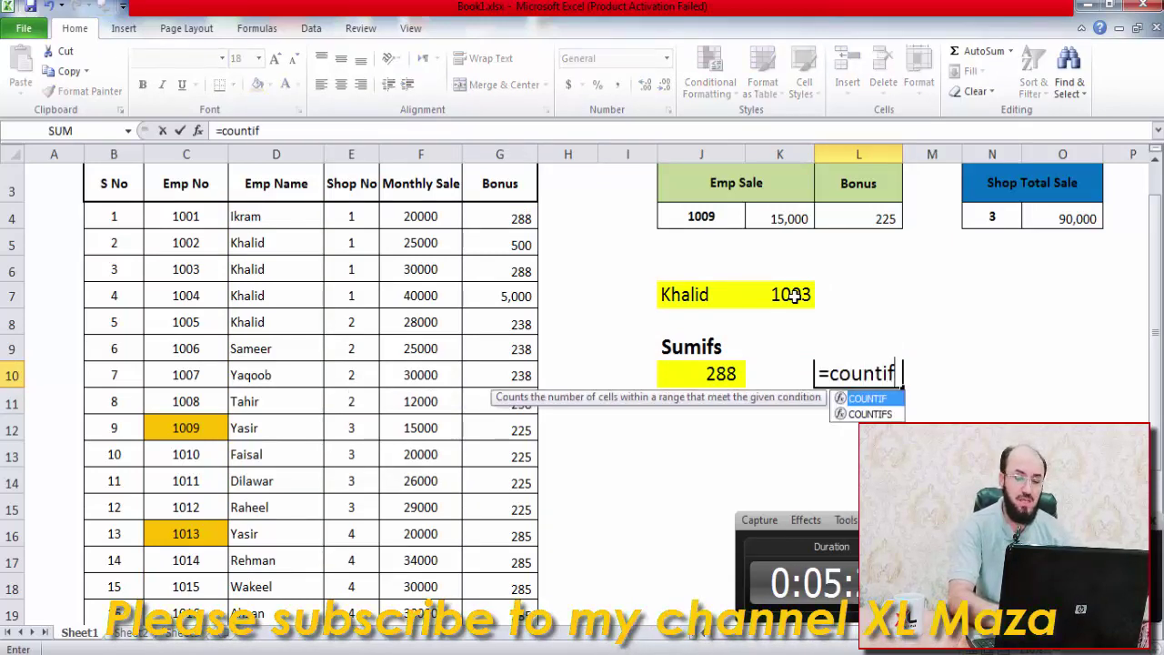
type("s(")
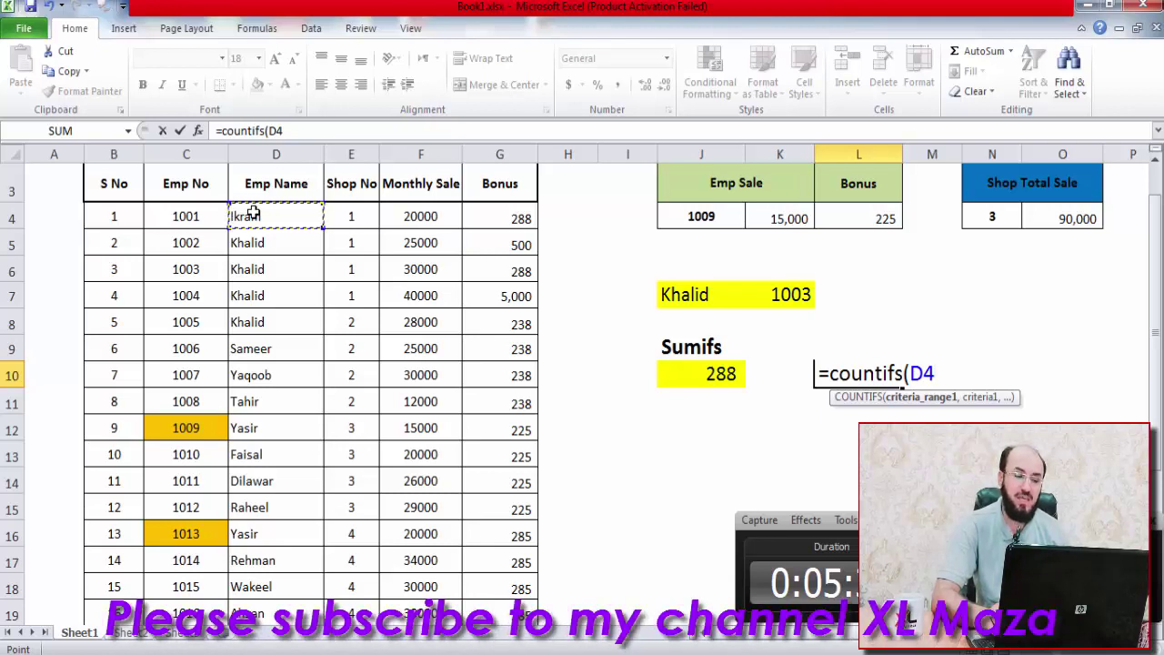
key("ctrl+shift+Down")
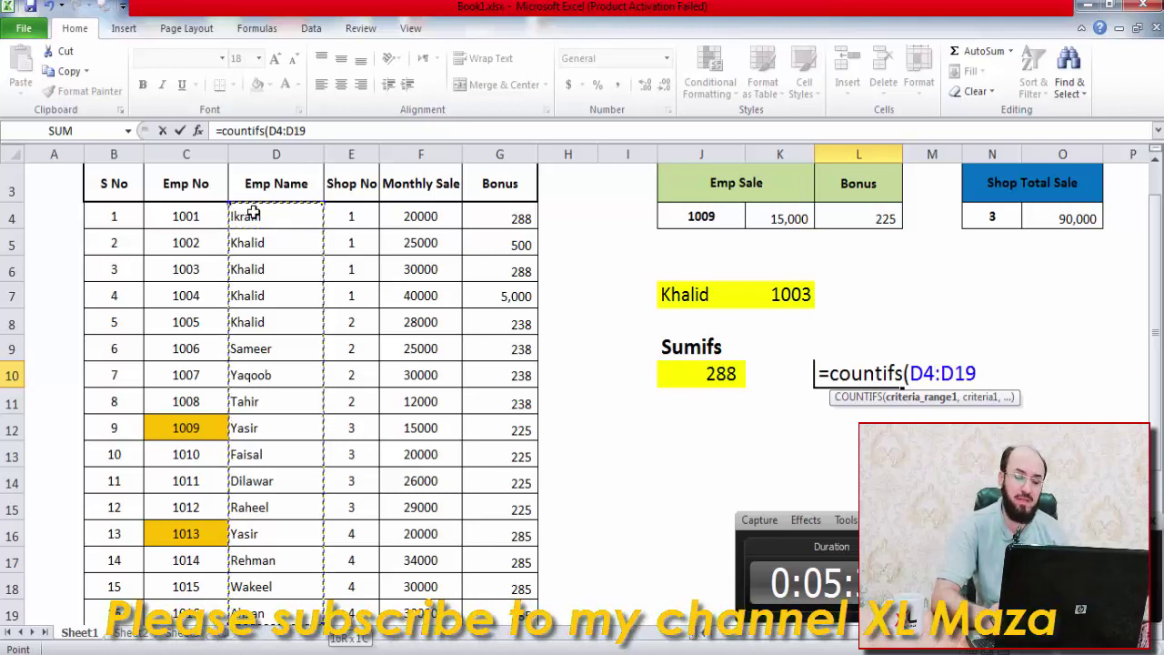
type(",")
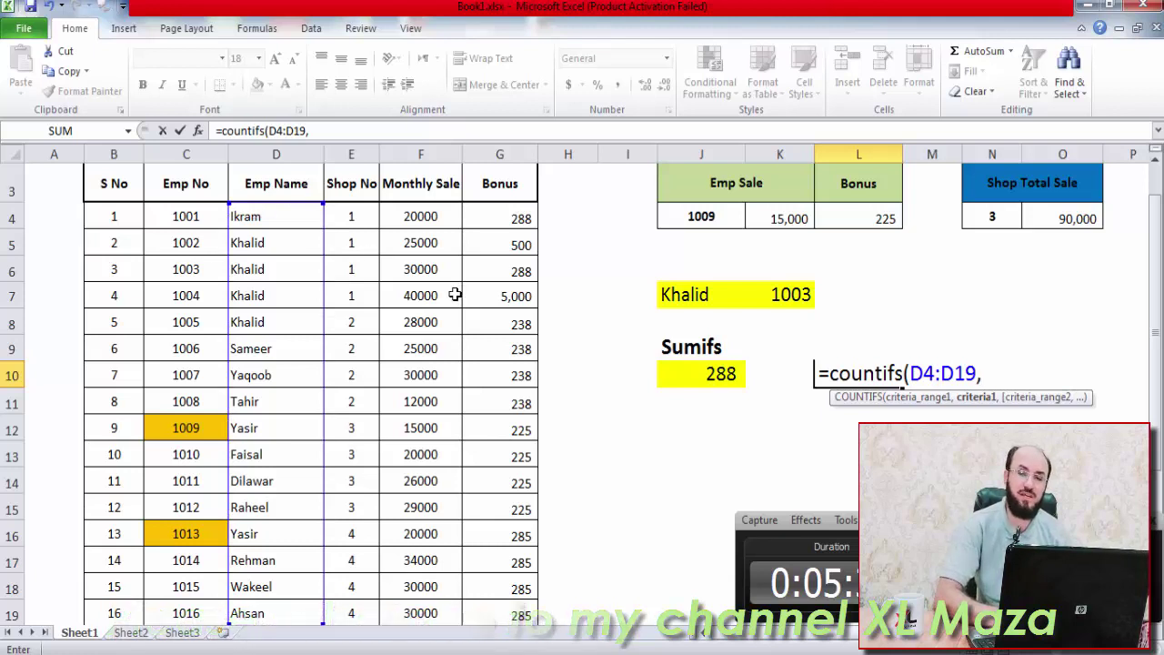
left_click(691, 295)
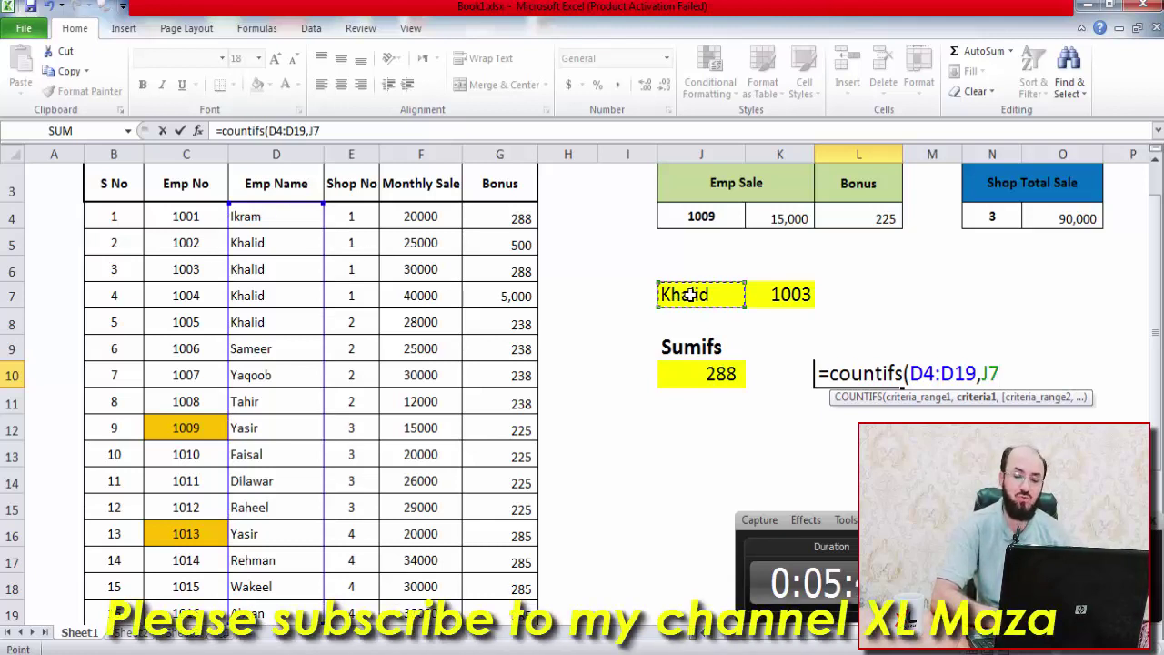
type(")")
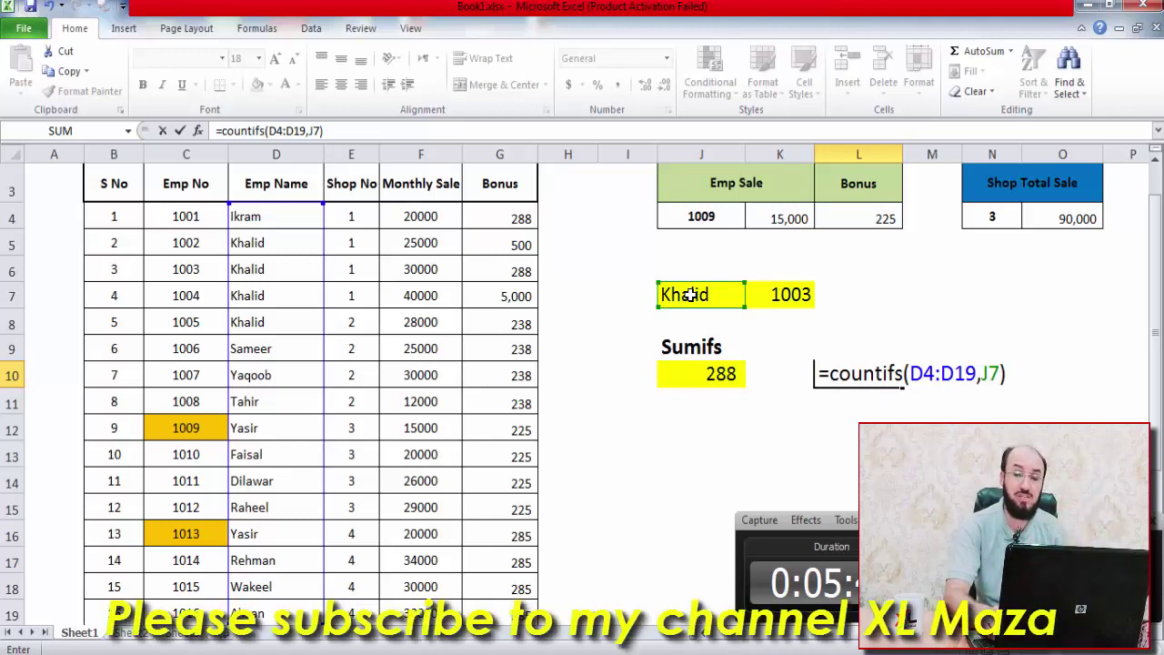
key("Return")
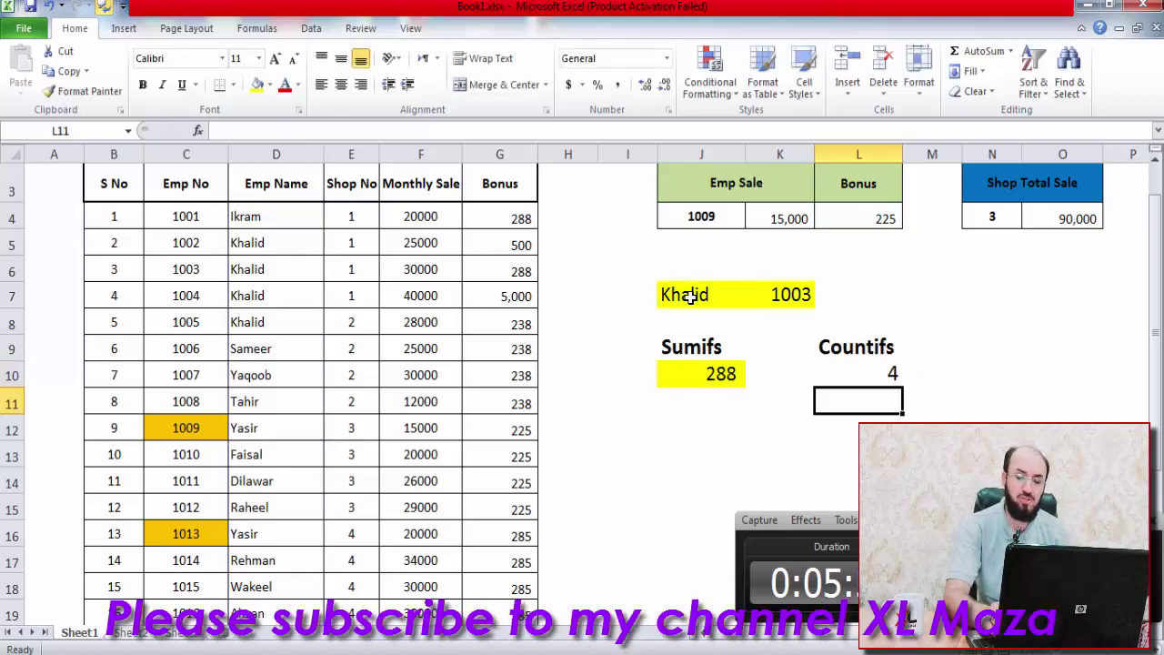
key("Up")
key("Up")
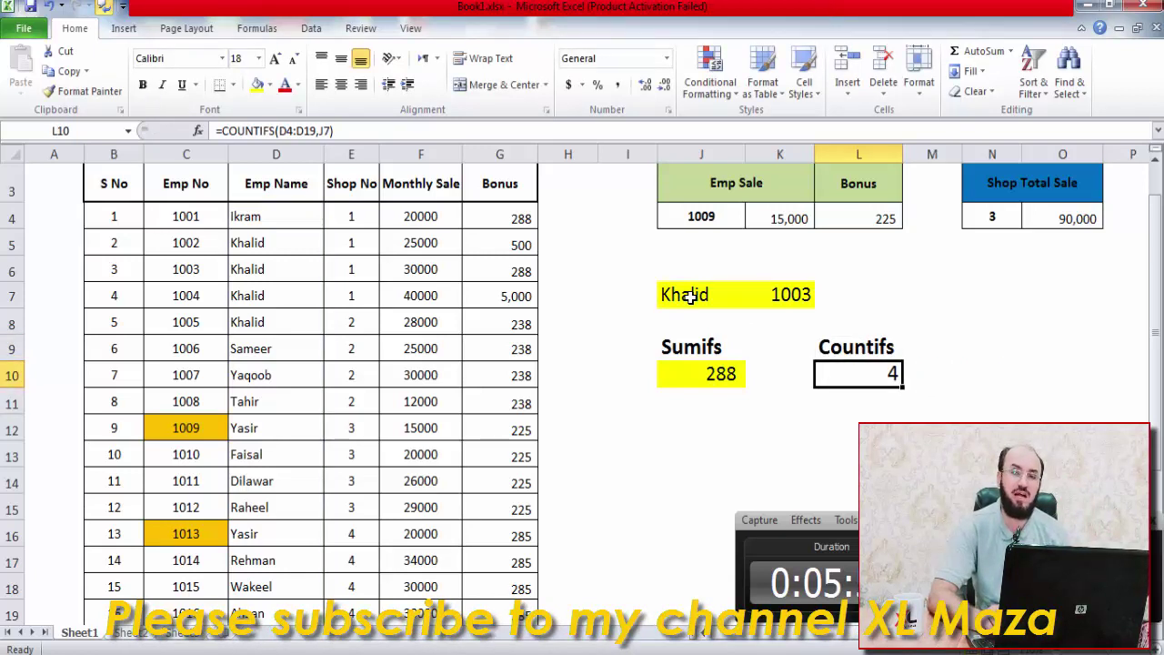
key("Up")
key("Up")
key("Up")
key("Left")
key("Left")
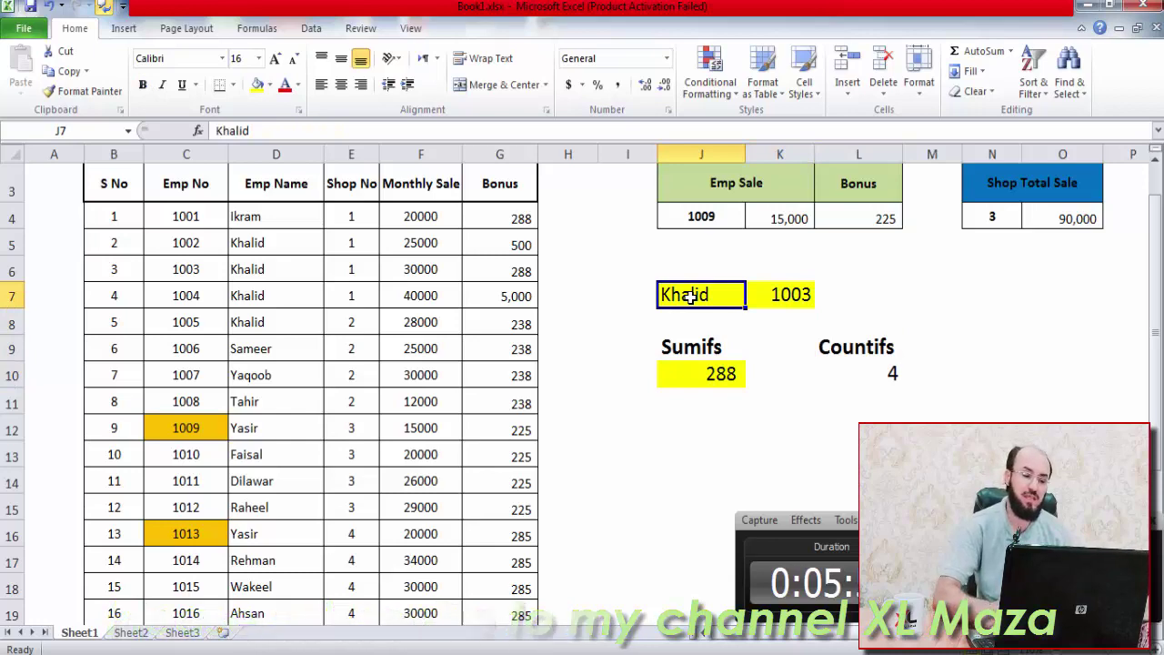
key("BackSpace")
type("ikram")
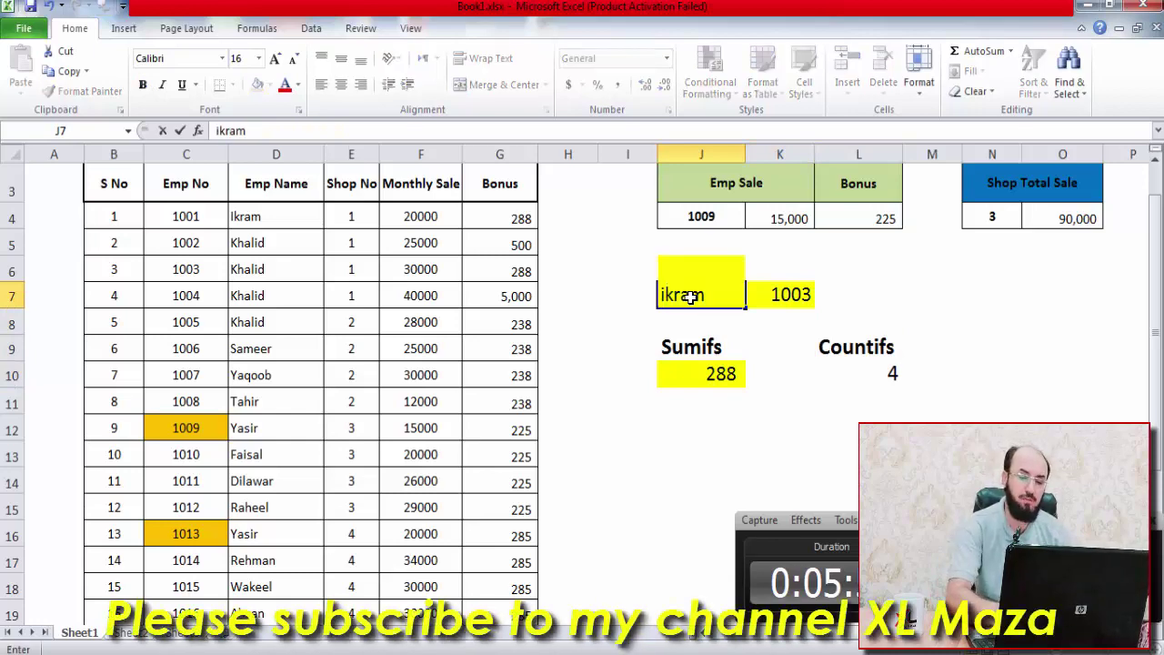
key("Return")
key("Right")
key("Down")
key("Down")
key("Right")
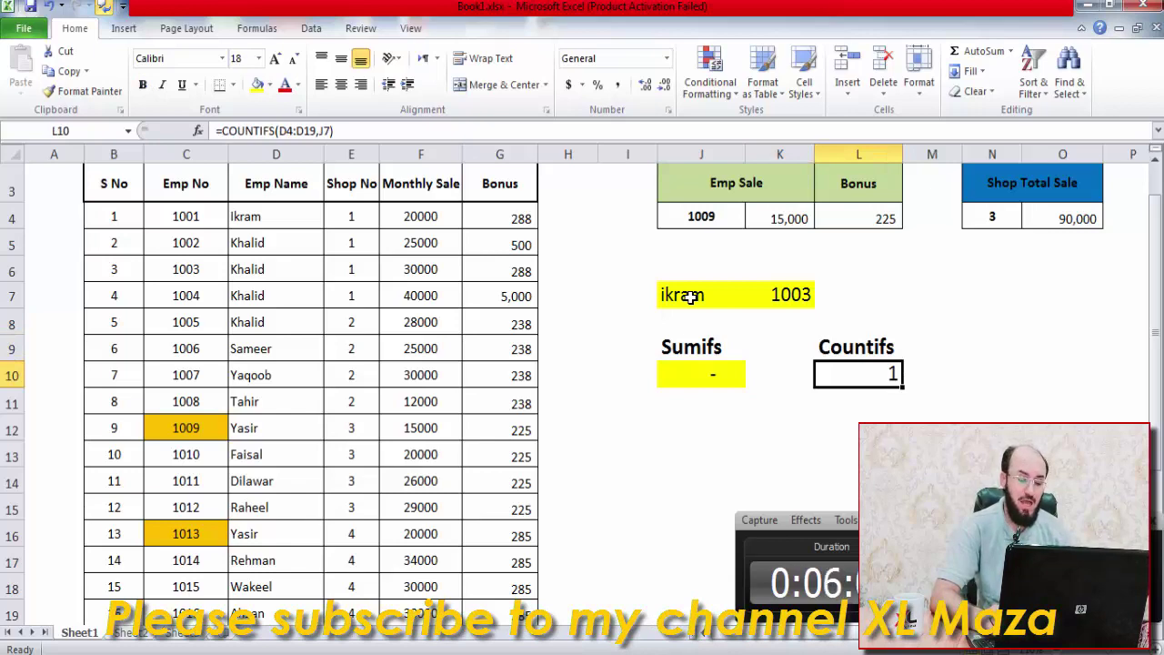
key("F2")
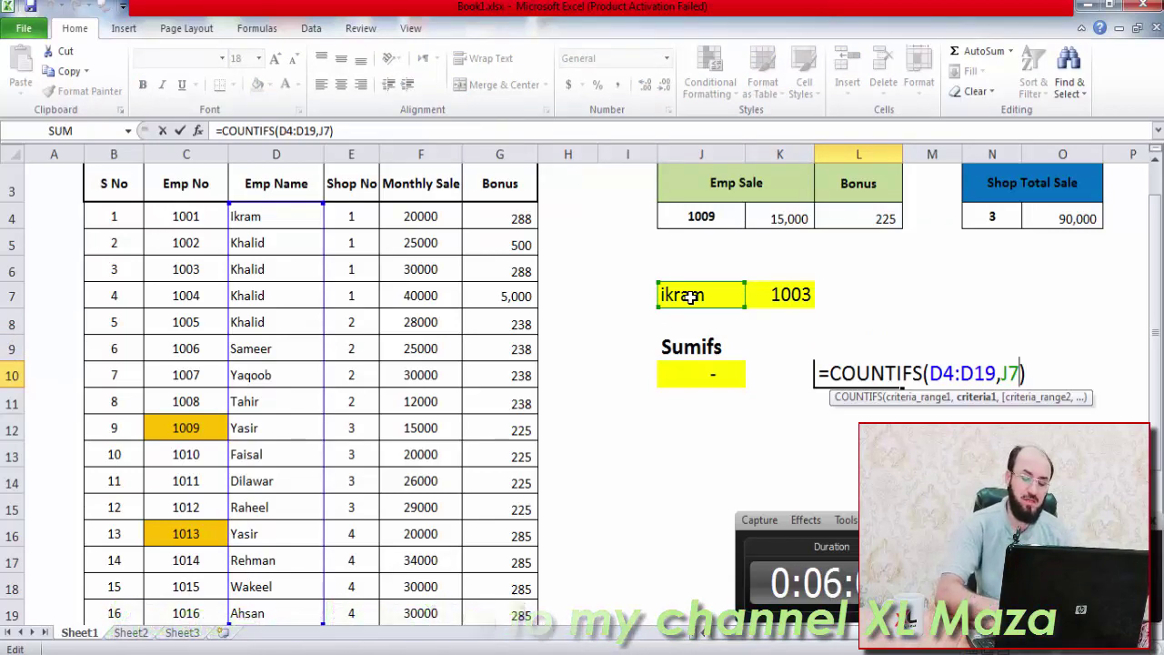
key("Escape")
key("Up")
key("Left")
left_click(691, 296)
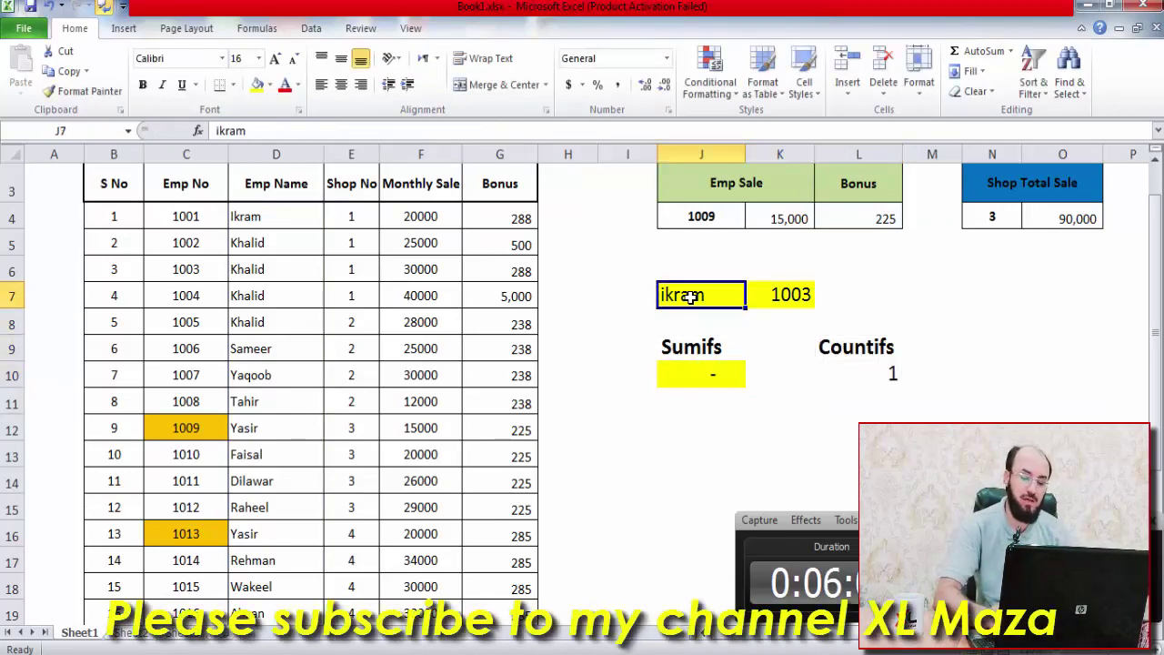
type("khalid")
key("Return")
key("Right")
key("Right")
key("Right")
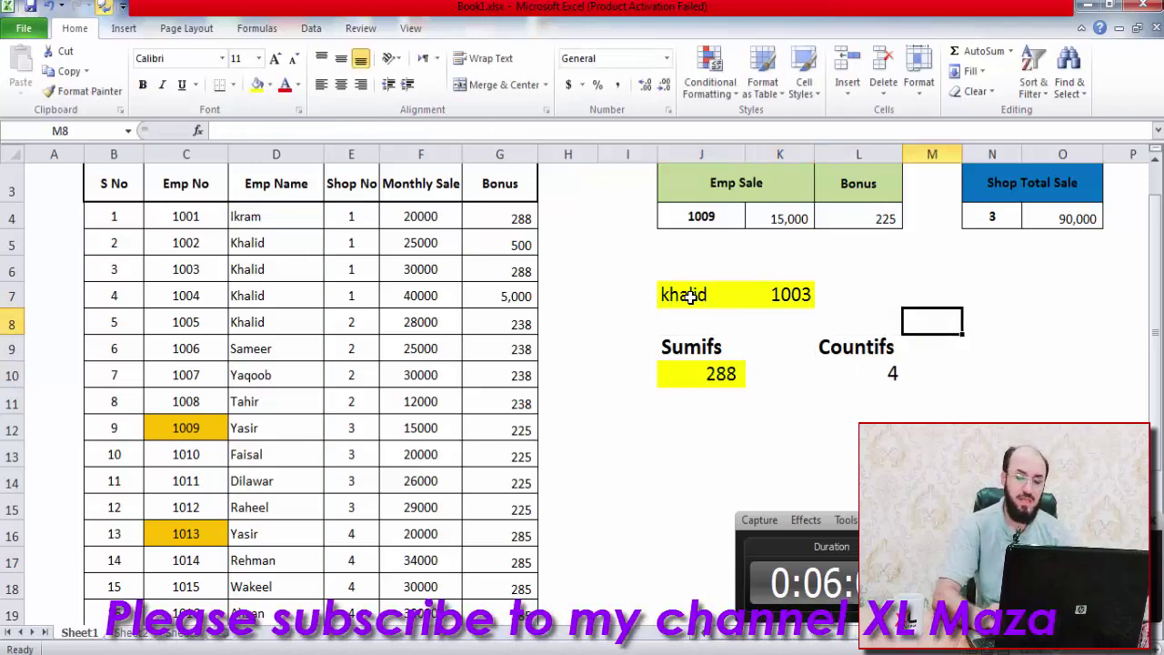
key("Down")
key("Down")
key("Left")
key("F2")
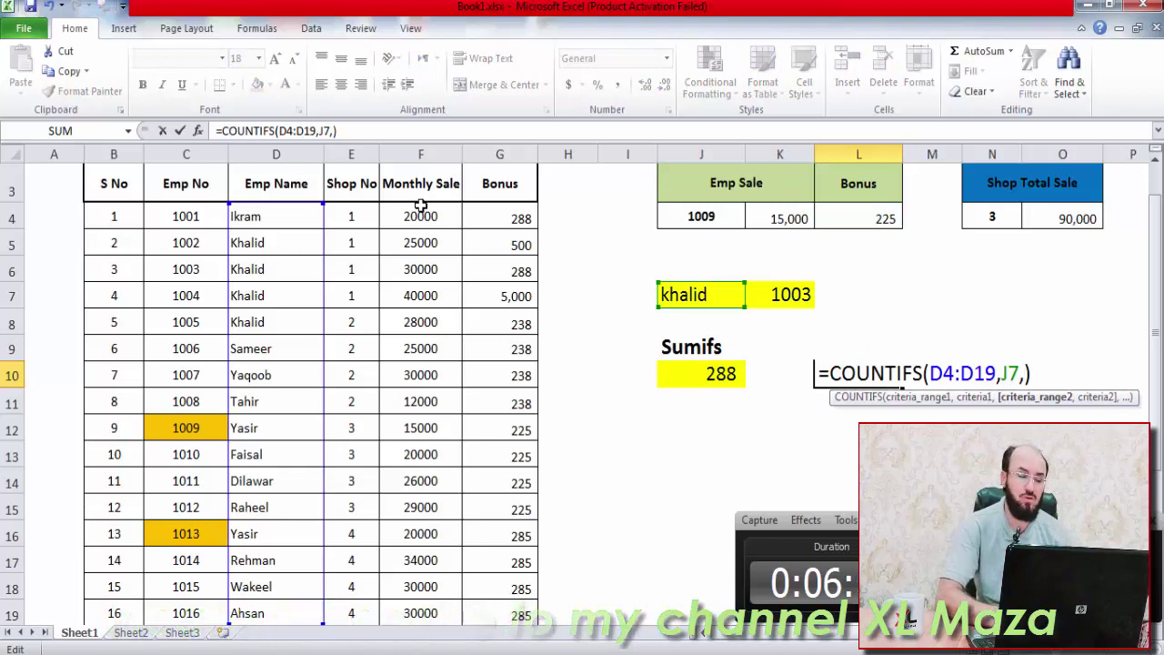
Add the Emp No range C4:C19 matching K7 as a second Countifs criterion
left_click(203, 215)
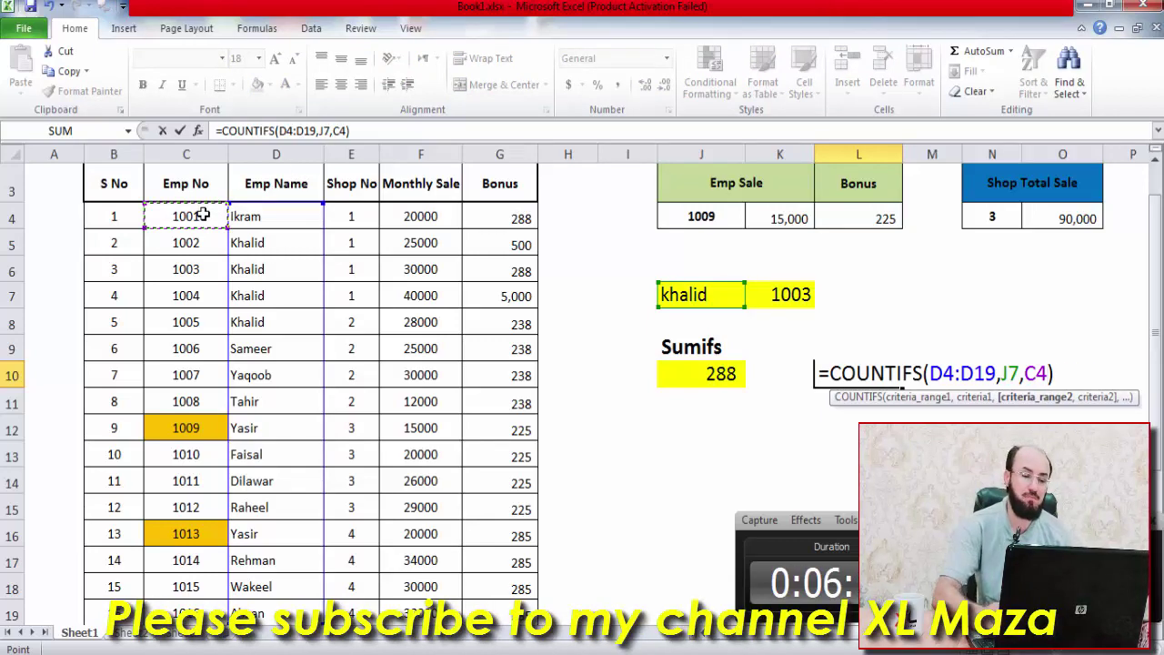
key("ctrl+shift+Down")
type(":C19,")
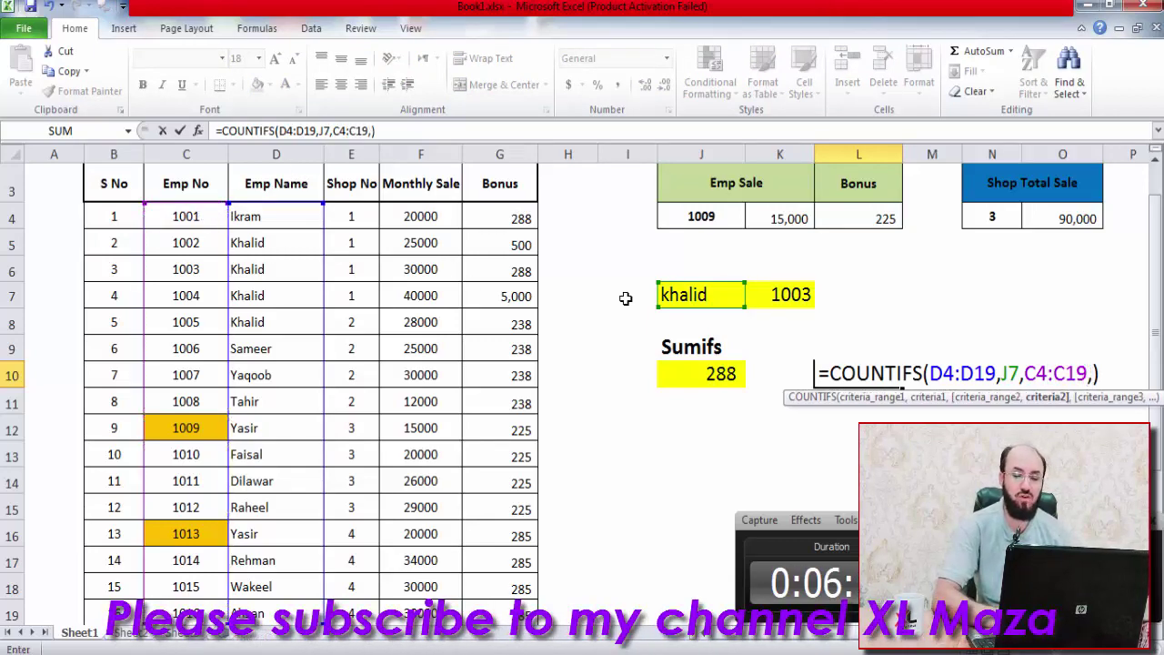
left_click(791, 289)
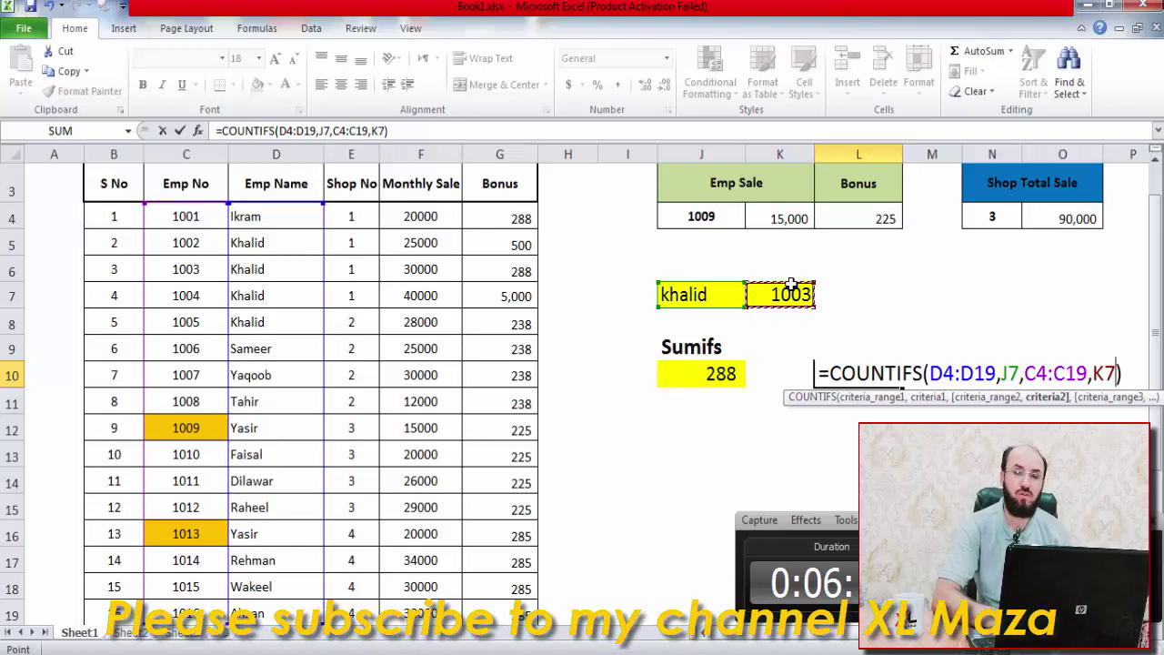
key("Return")
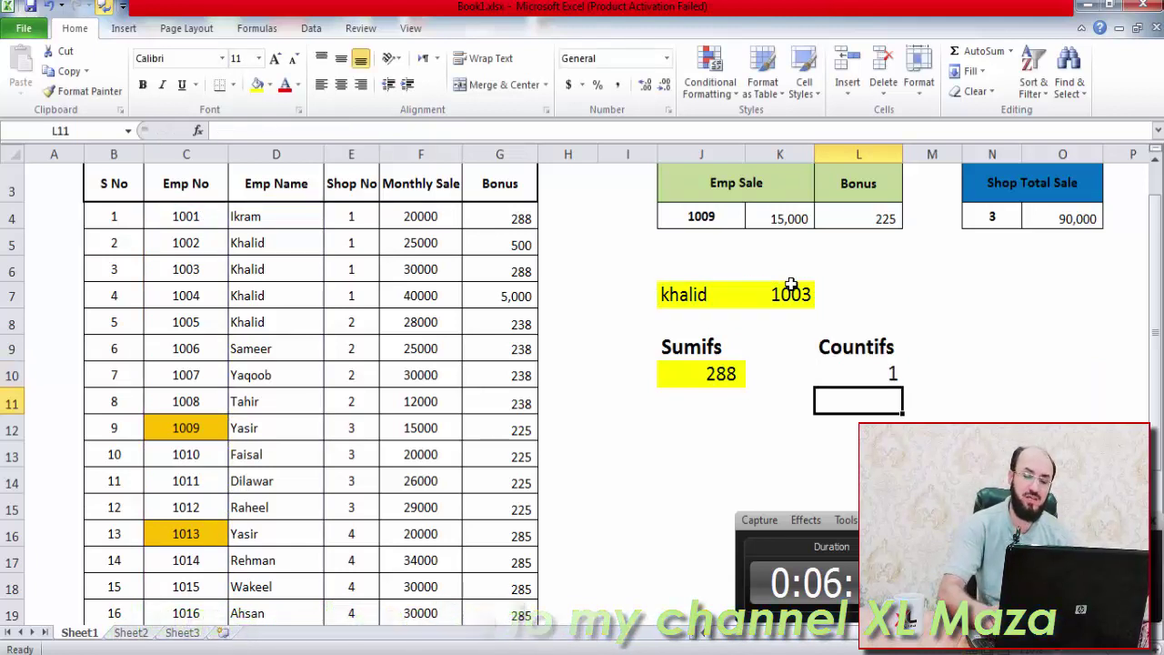
key("Up")
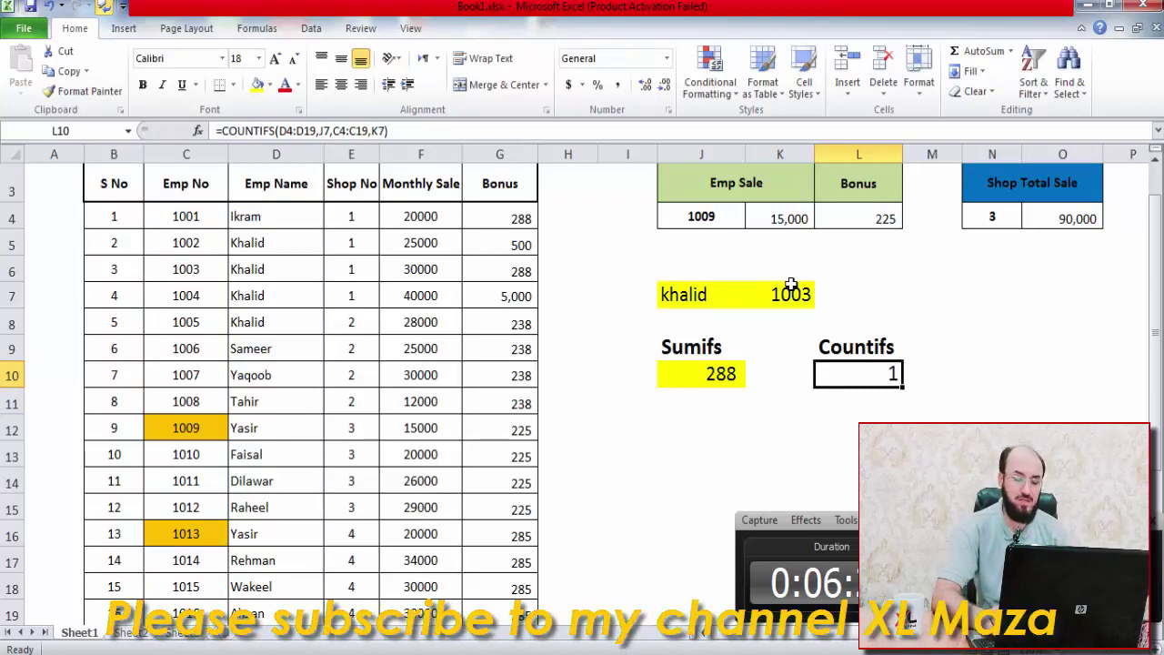
Add a third Countifs criterion requiring Bonus G4:G19 over 100, giving a count of 1
key("F2")
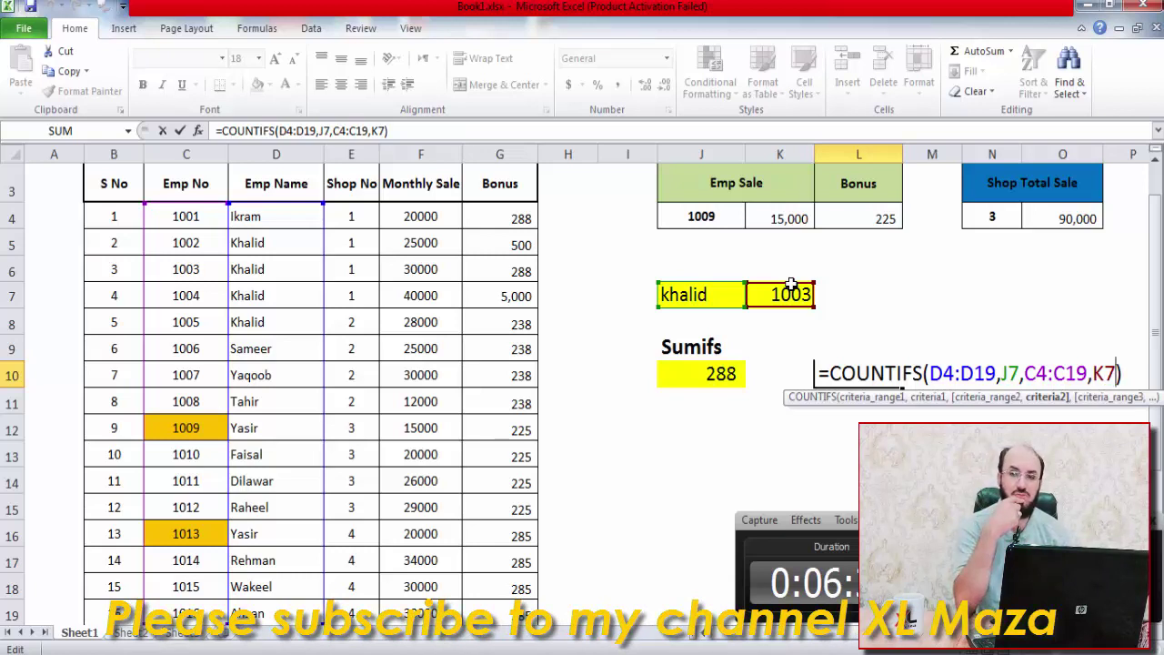
type(",")
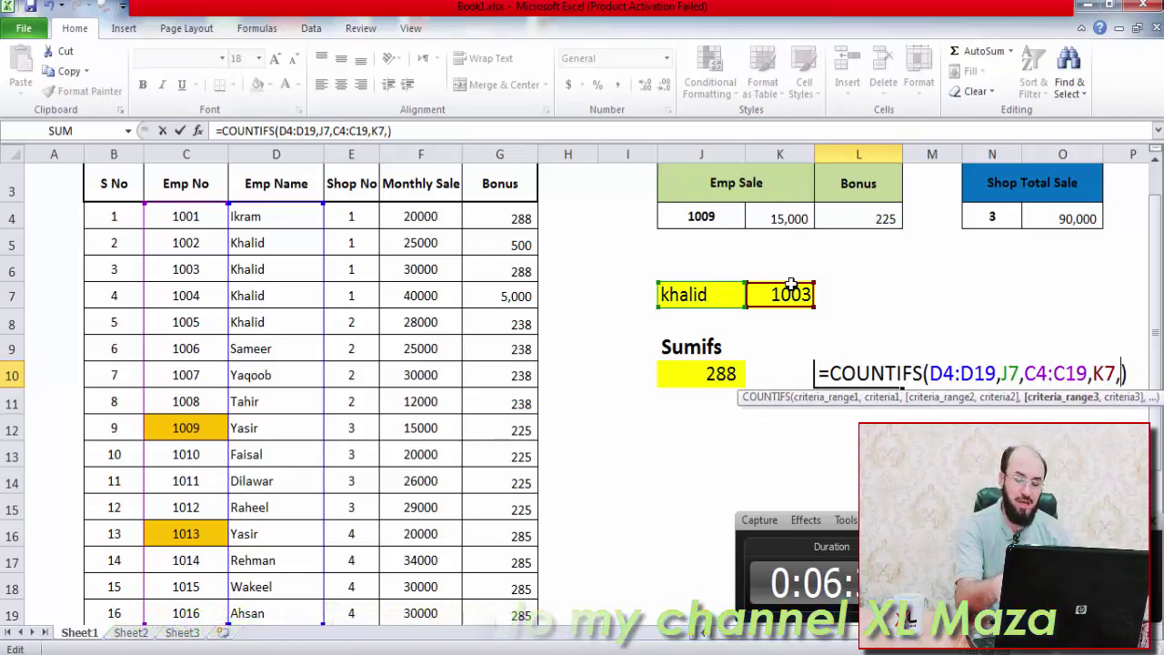
left_click(520, 218)
key("ctrl+shift+Down")
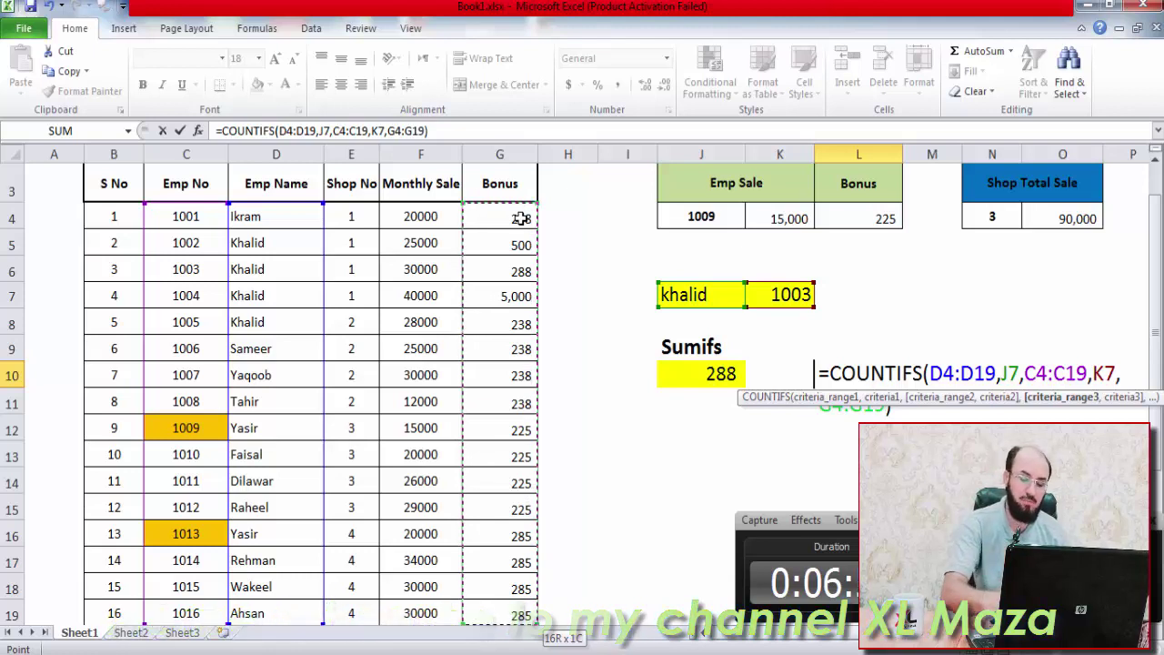
type("m")
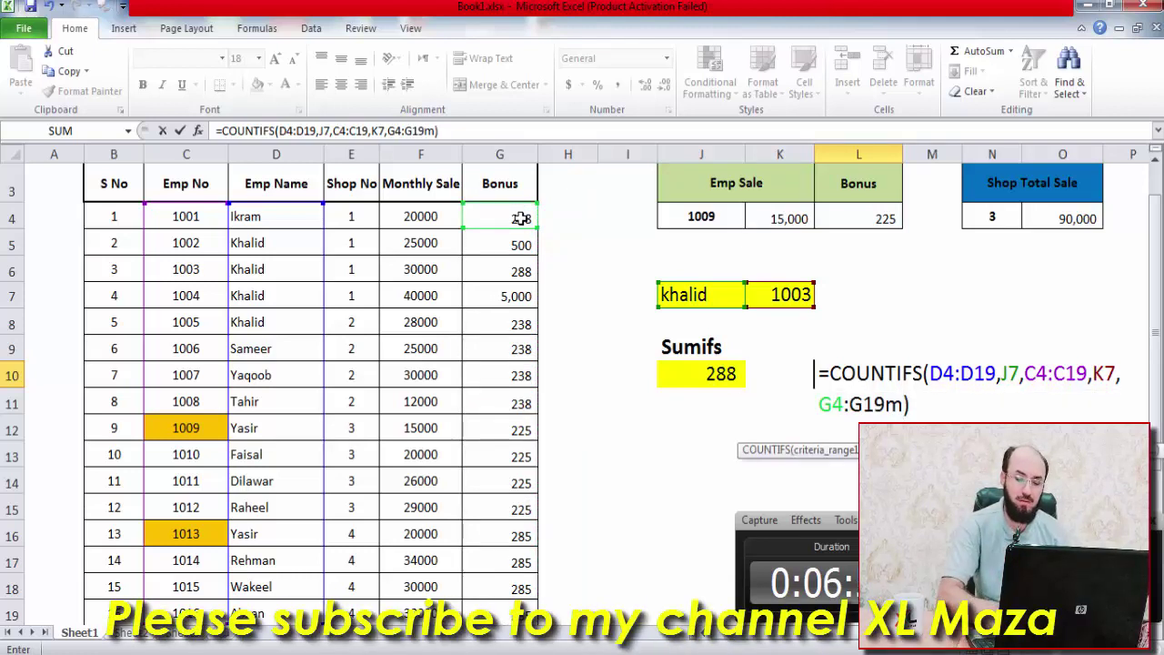
key("BackSpace")
type(",")
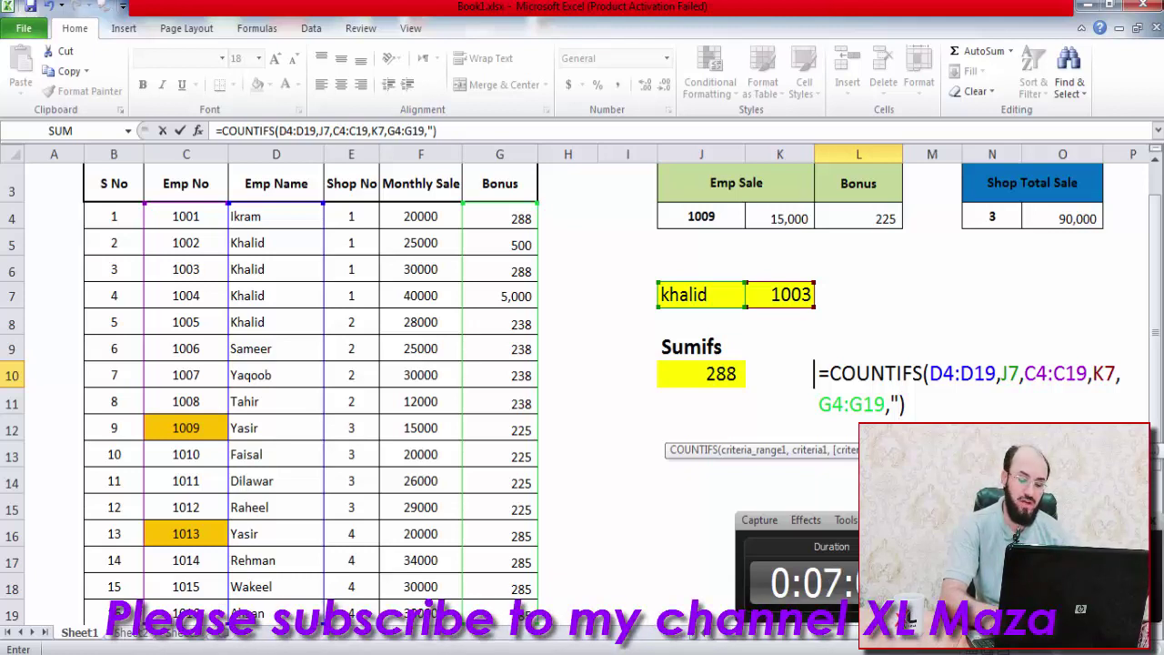
type(">100")
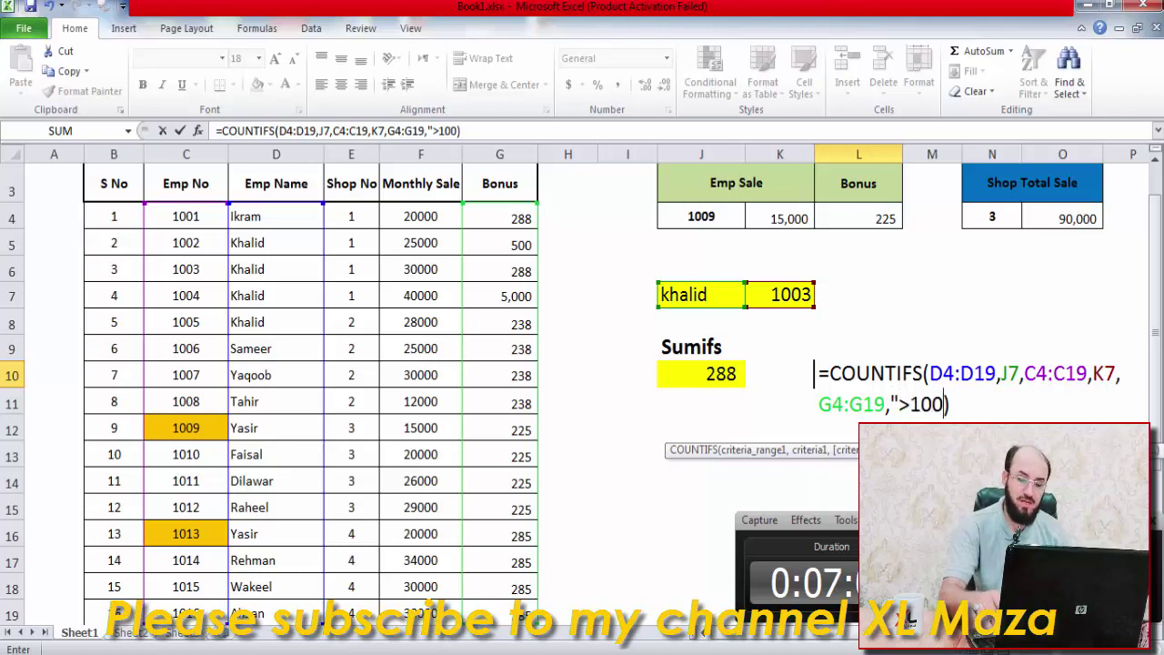
key("Return")
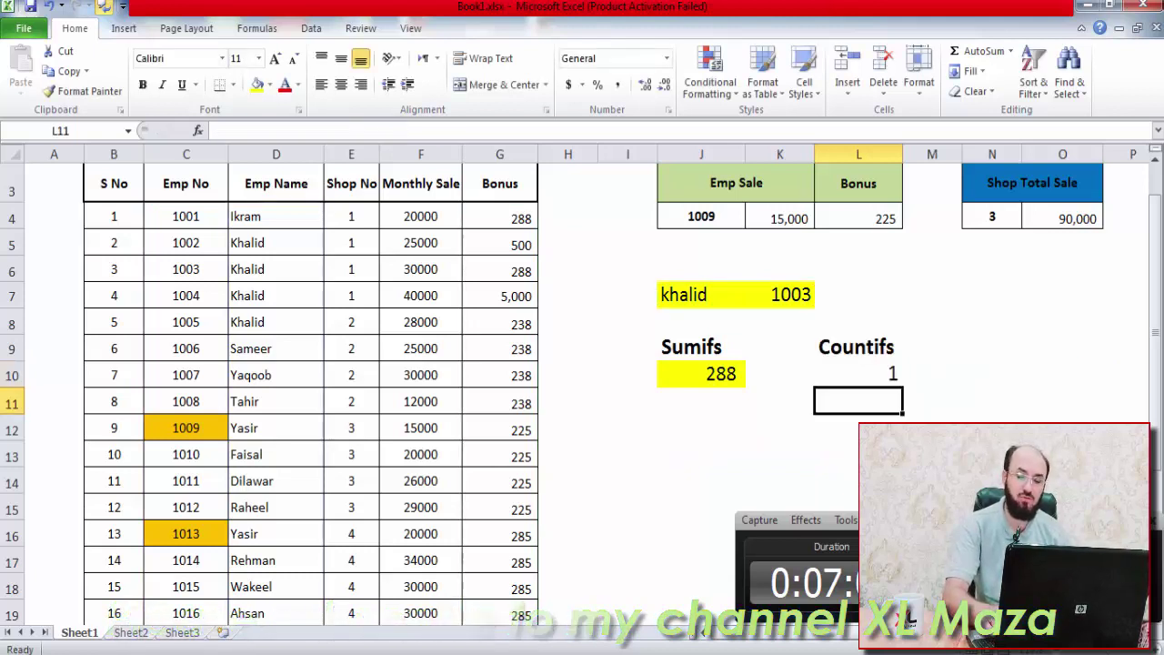
Inspect the Countifs cell, the K7 employee number and the bonus formula in G6
left_click(857, 373)
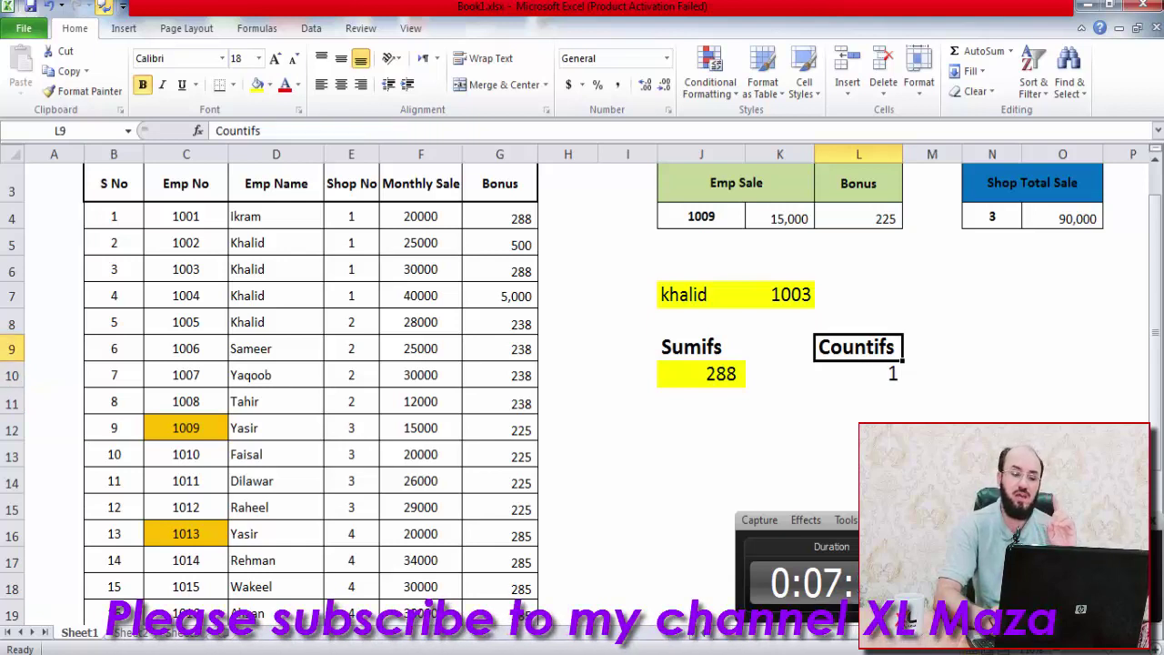
left_click(790, 295)
left_click(627, 295)
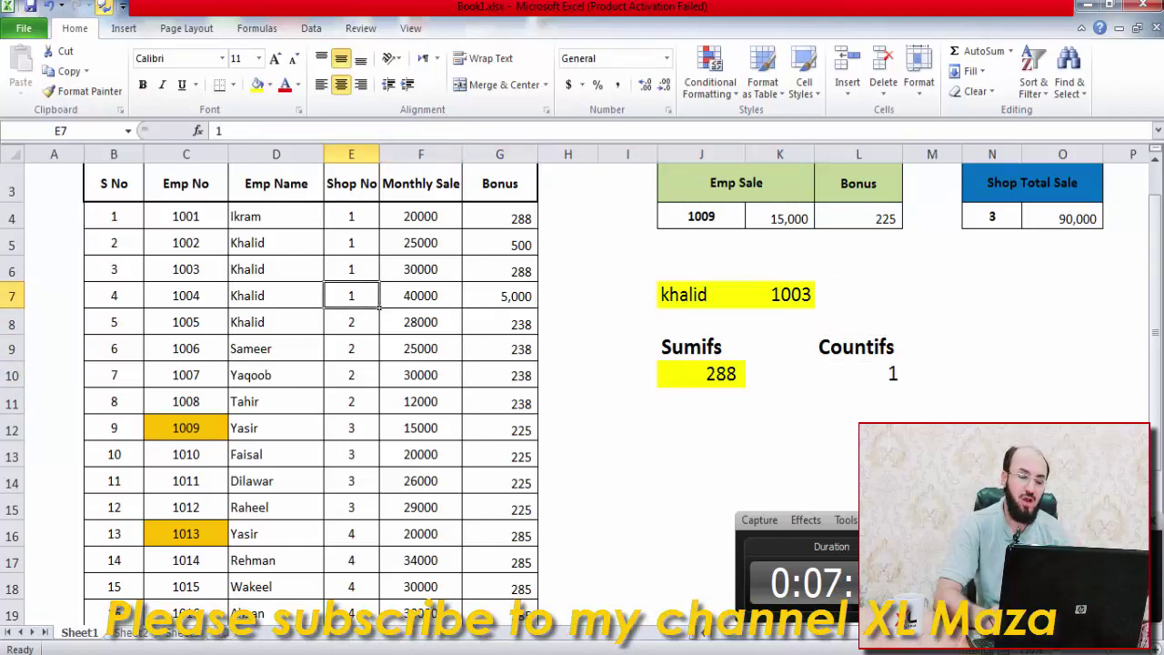
left_click(499, 269)
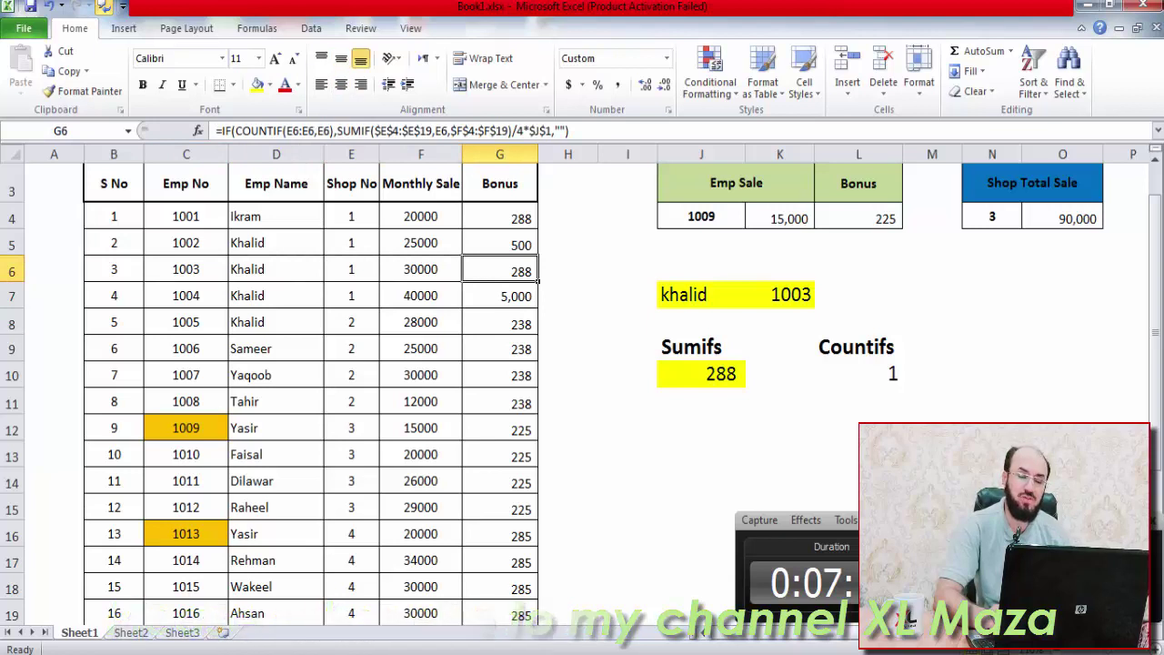
left_click(628, 269)
left_click(858, 295)
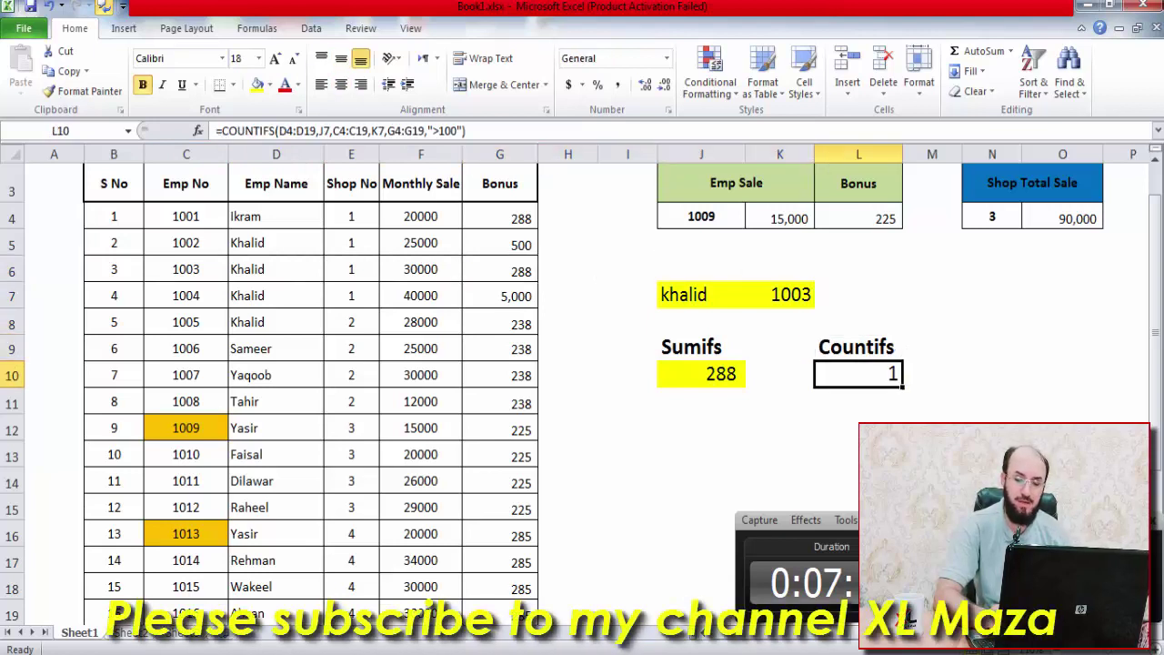
Change the Countifs bonus threshold to ">300", dropping the count to 0
key("F2")
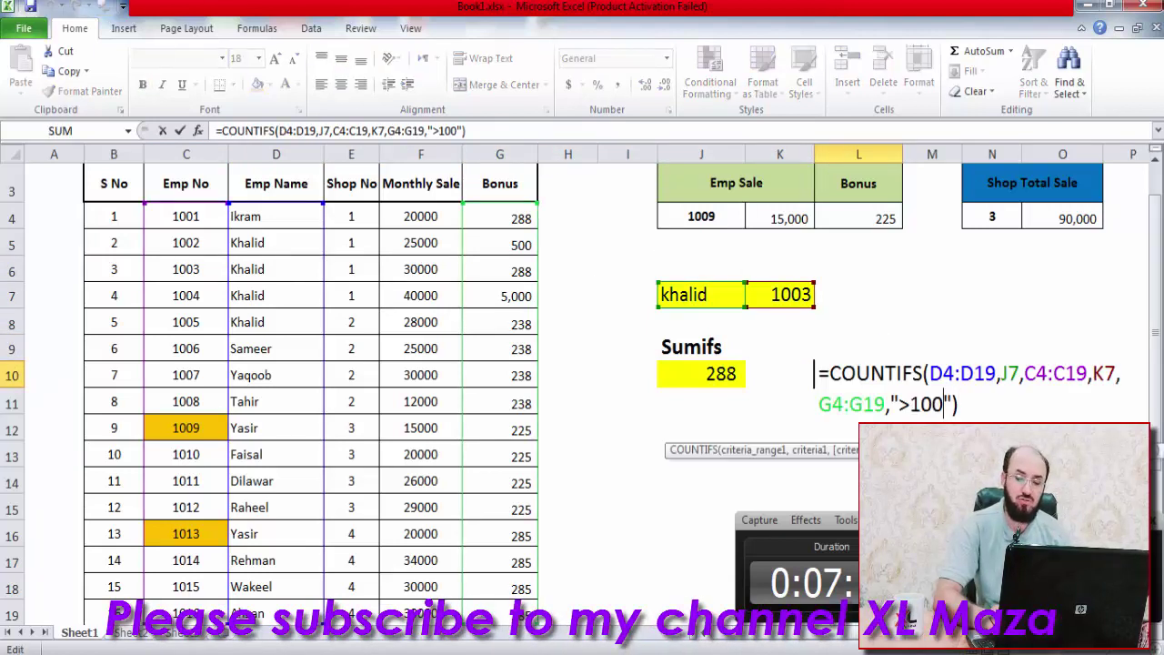
left_click(914, 404)
type("3")
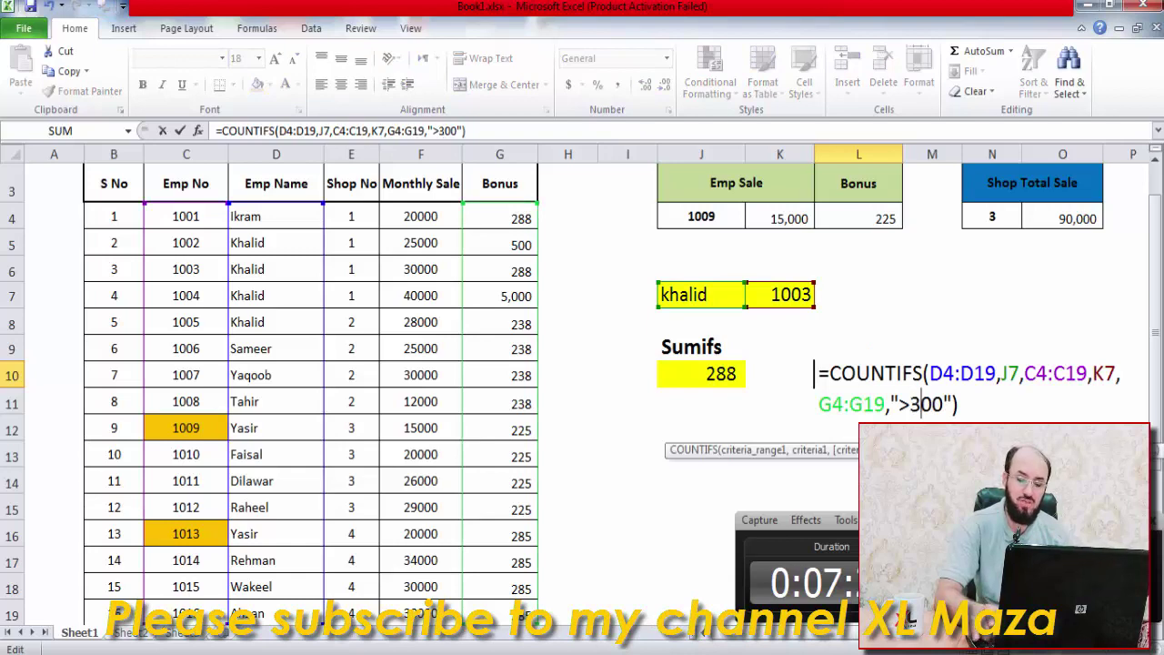
key("Return")
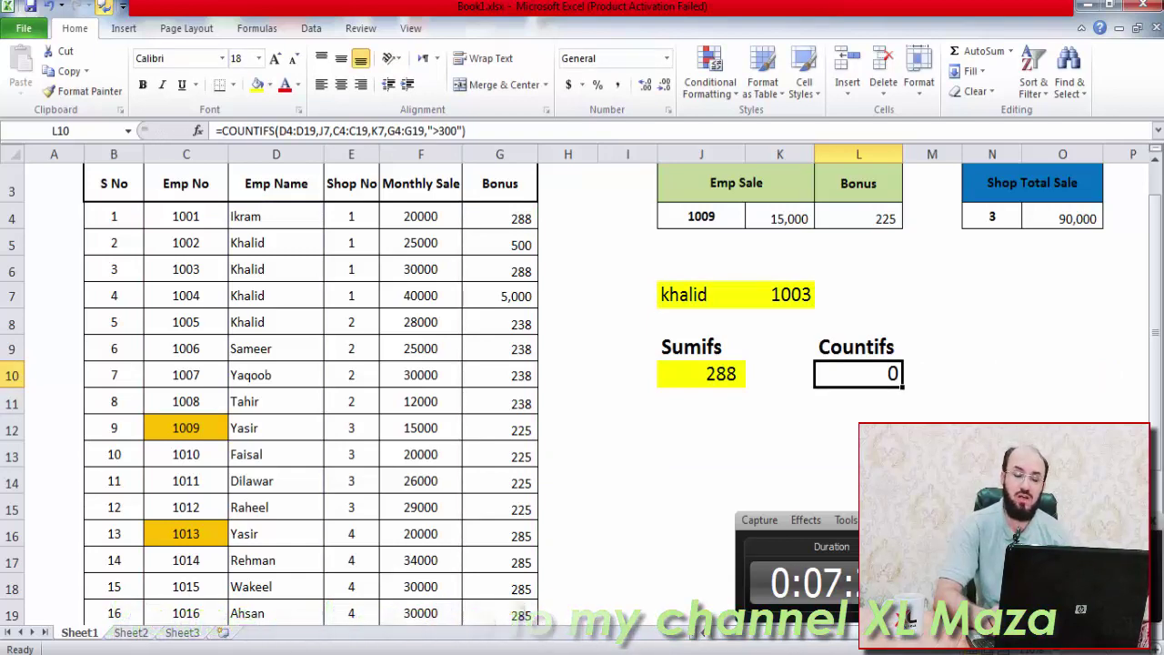
key("F2")
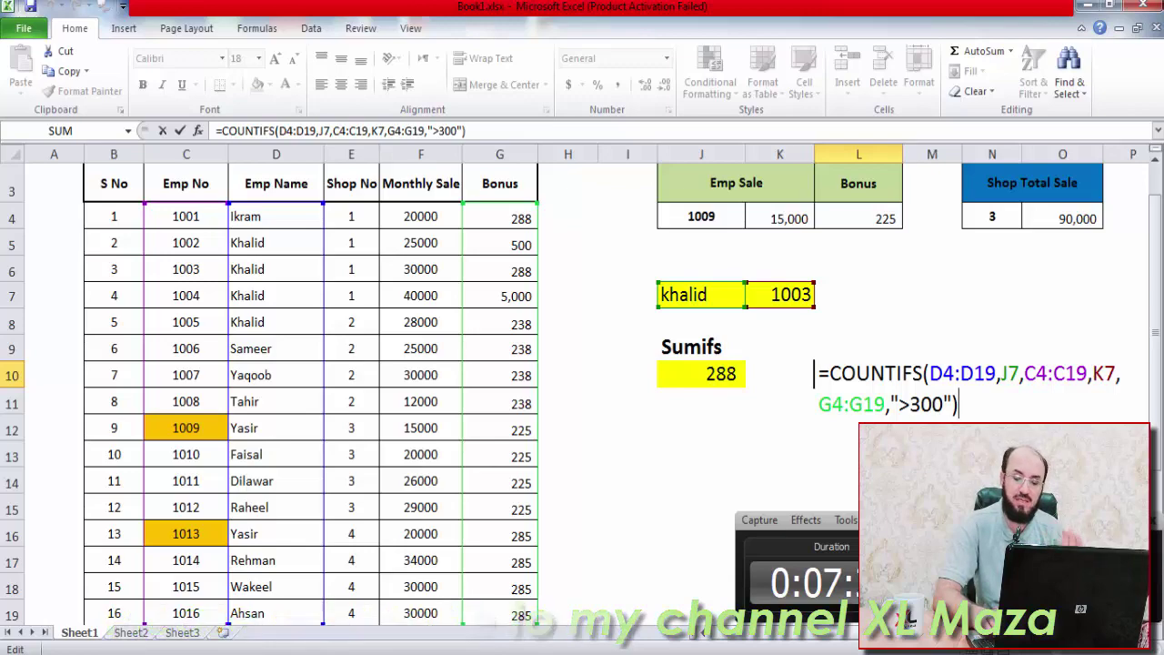
key("Return")
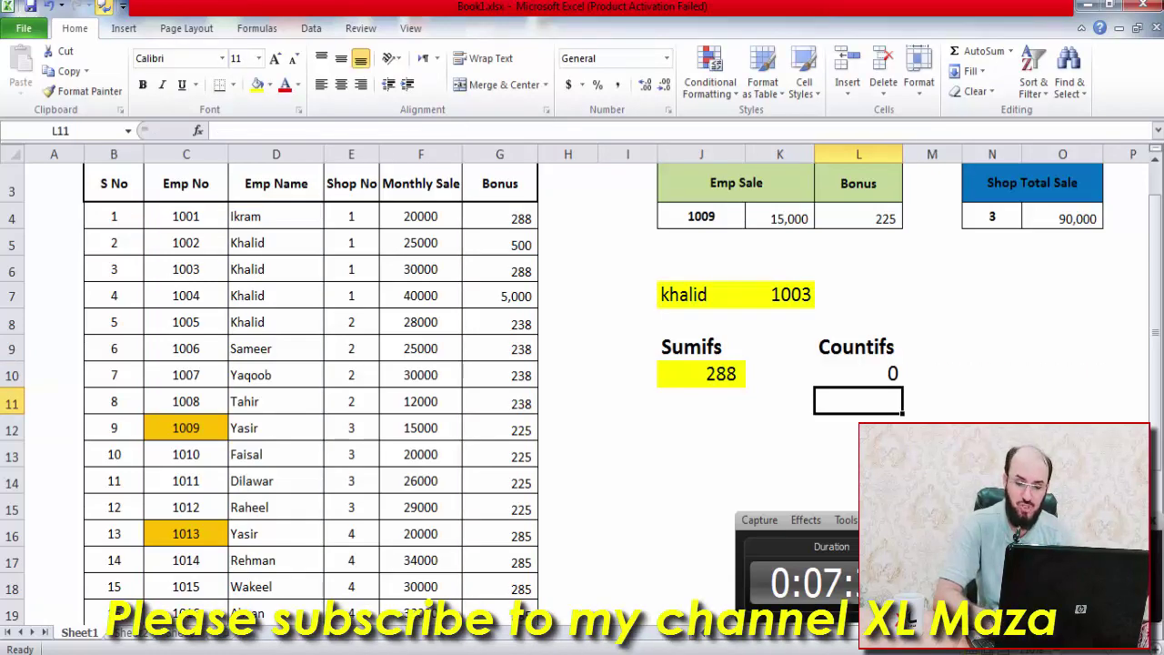